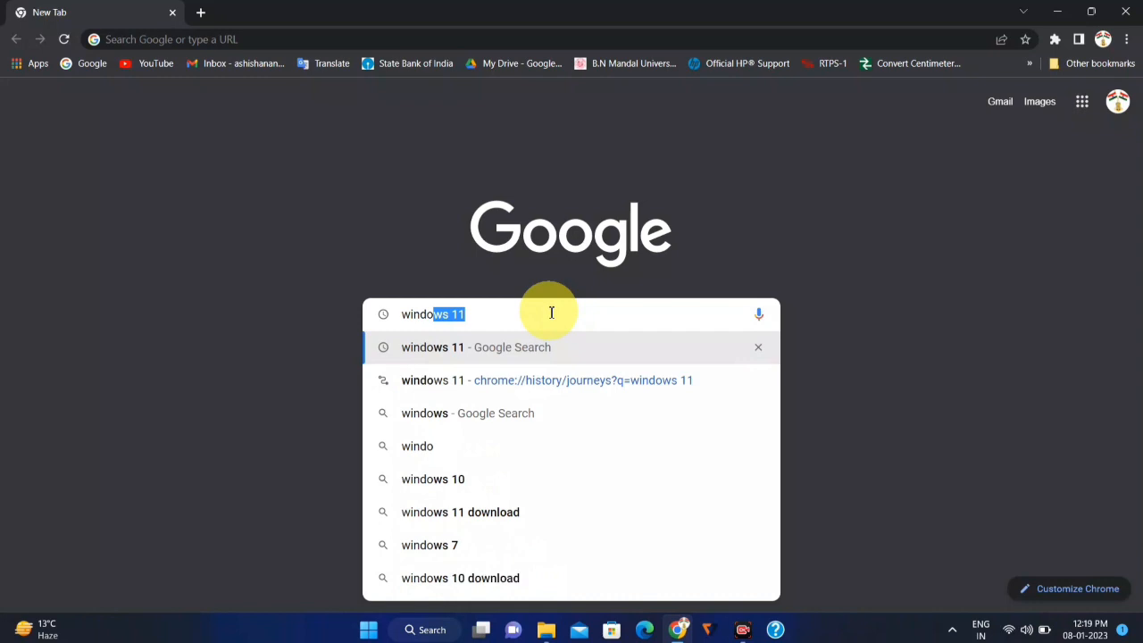
# Step: Search Google for windows 11 and download the Create Windows 11 Installation Media tool from Microsoft's download page
pyautogui.press('Return')
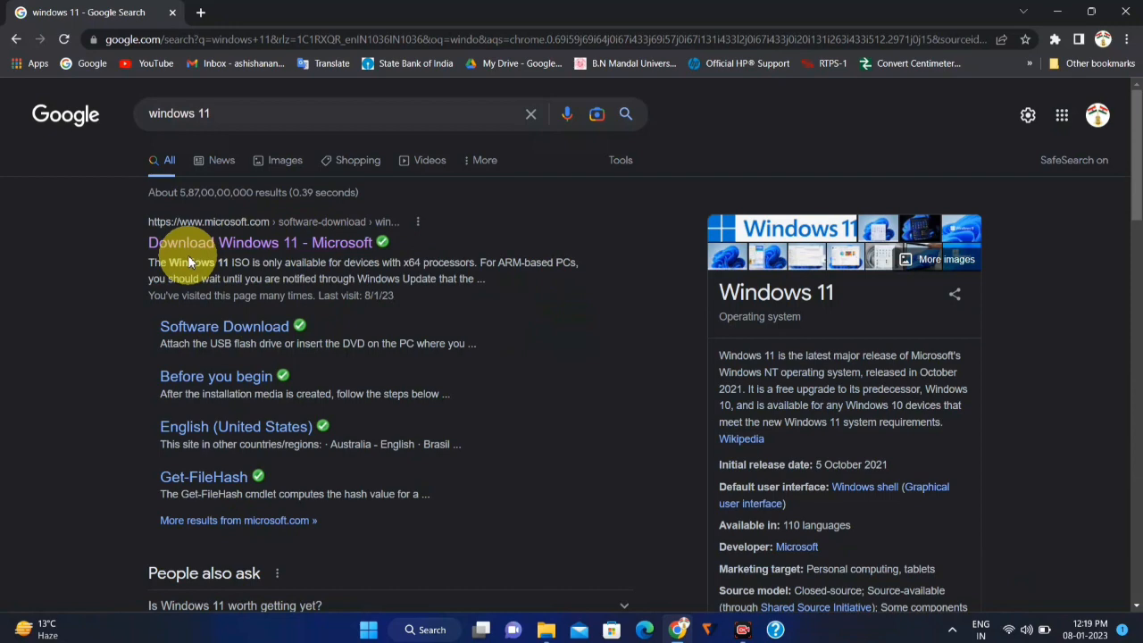
pyautogui.click(239, 241)
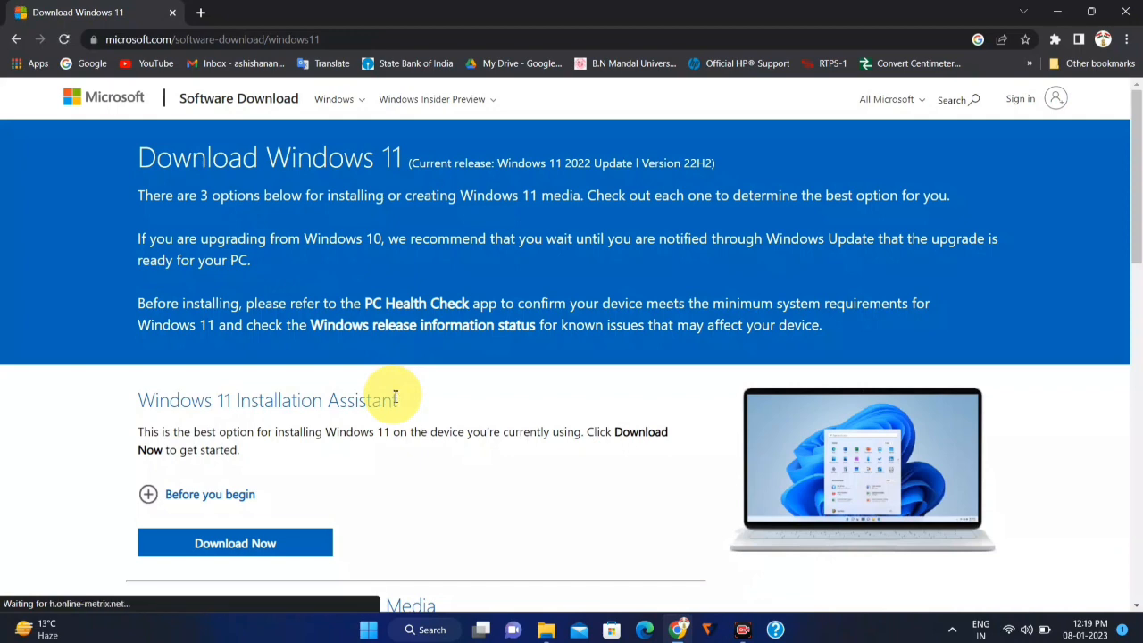
pyautogui.scroll(-4, 395, 397)
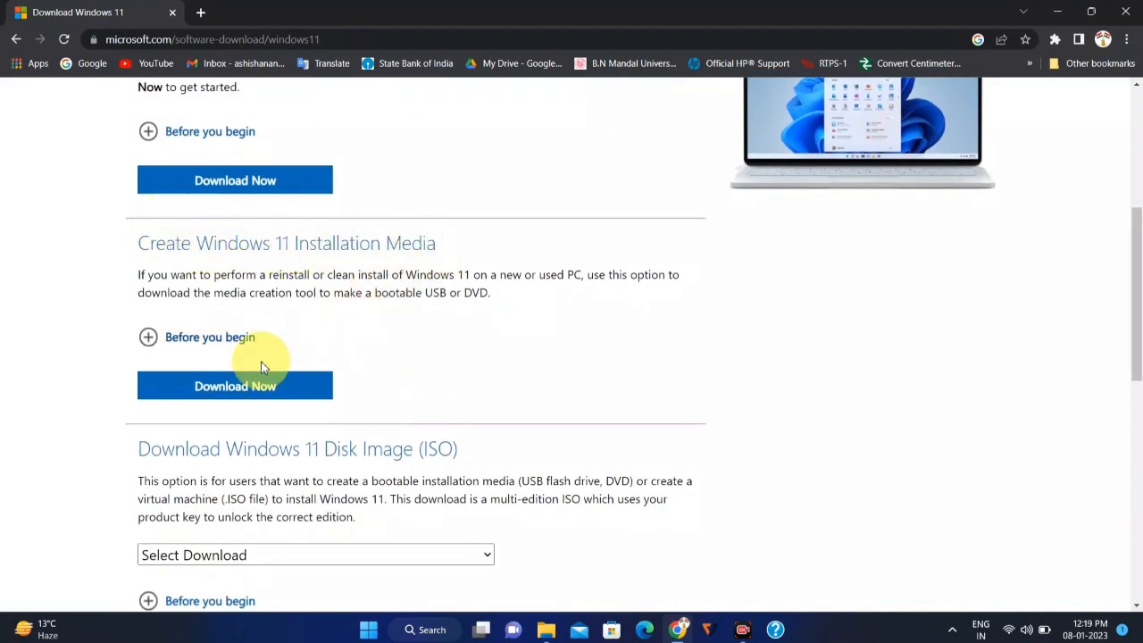
pyautogui.click(239, 384)
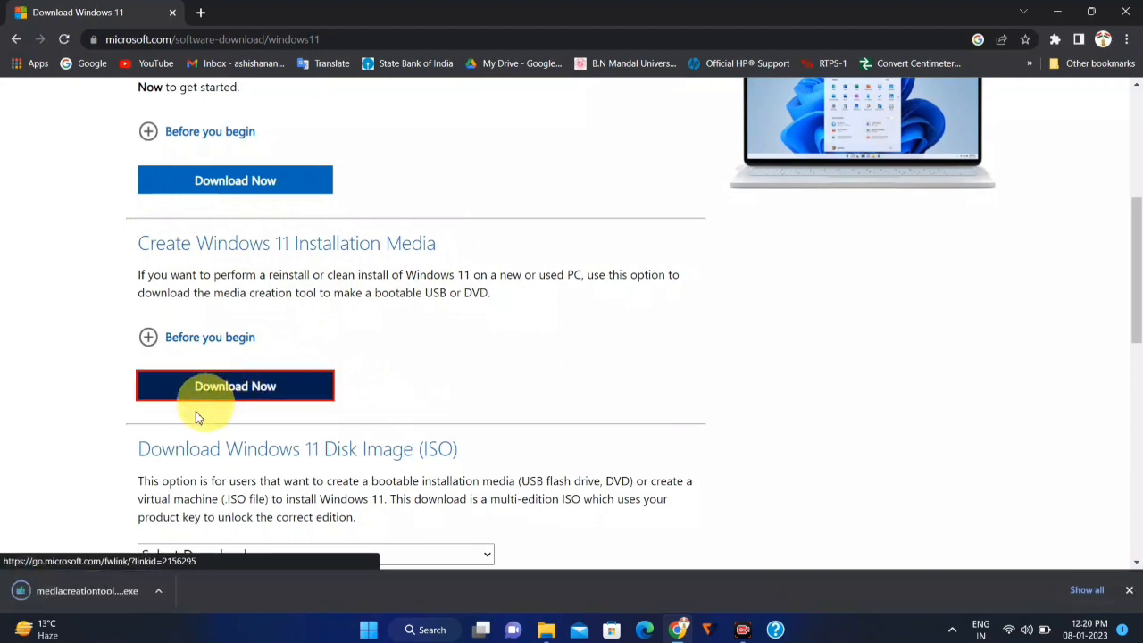
# Step: Show the downloaded media creation tool in its folder, run mediacreationtool (1) and accept the licence terms
pyautogui.rightClick(78, 588)
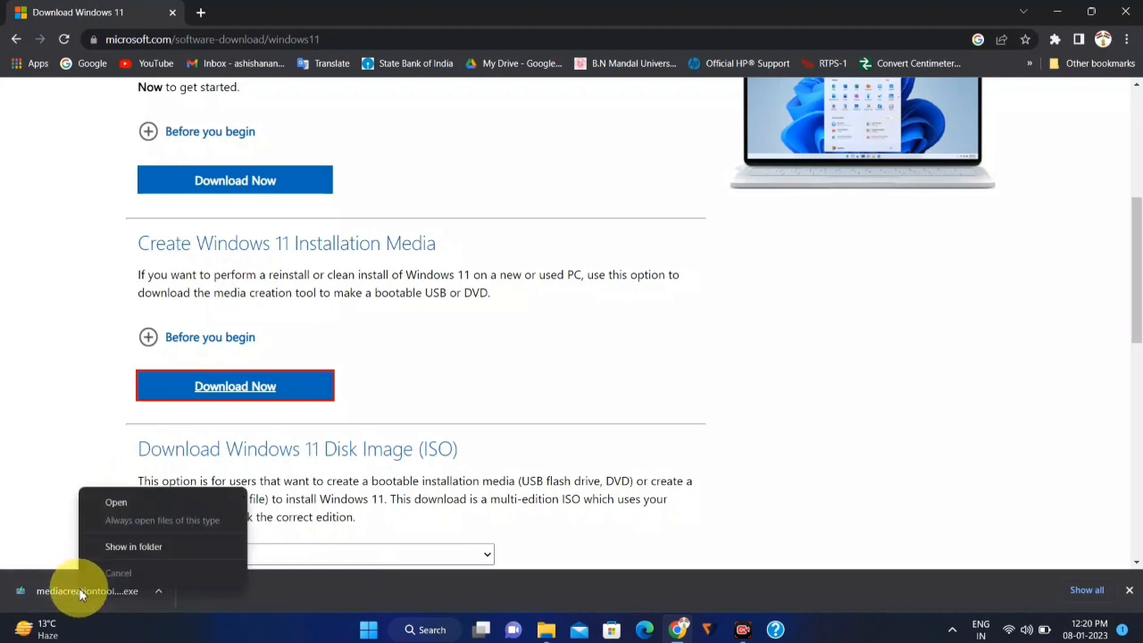
pyautogui.click(148, 547)
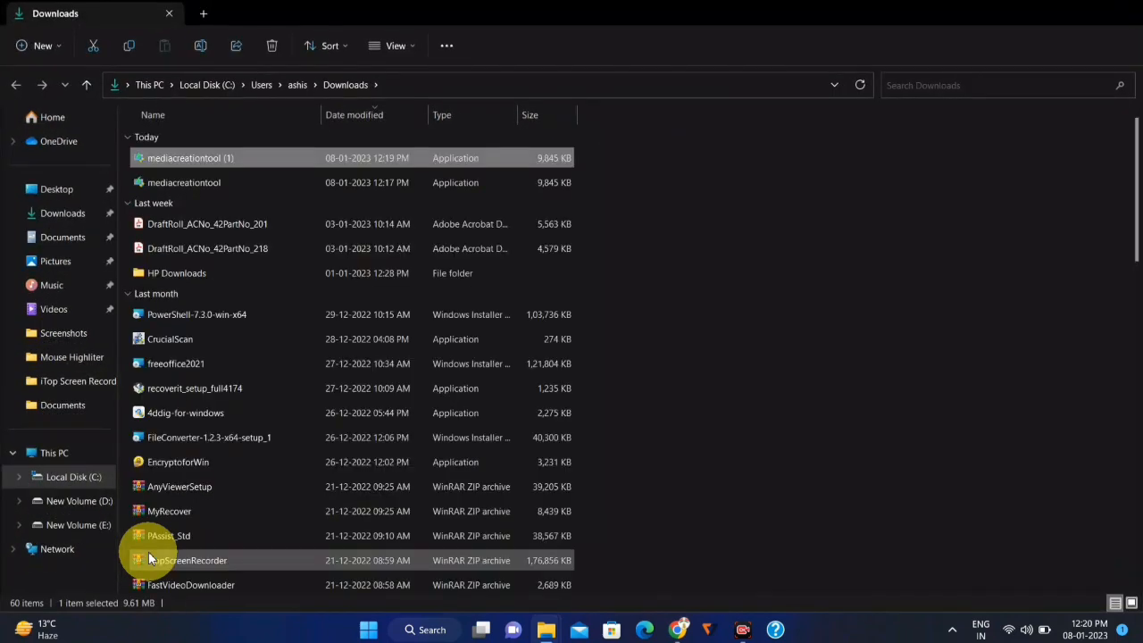
pyautogui.doubleClick(334, 160)
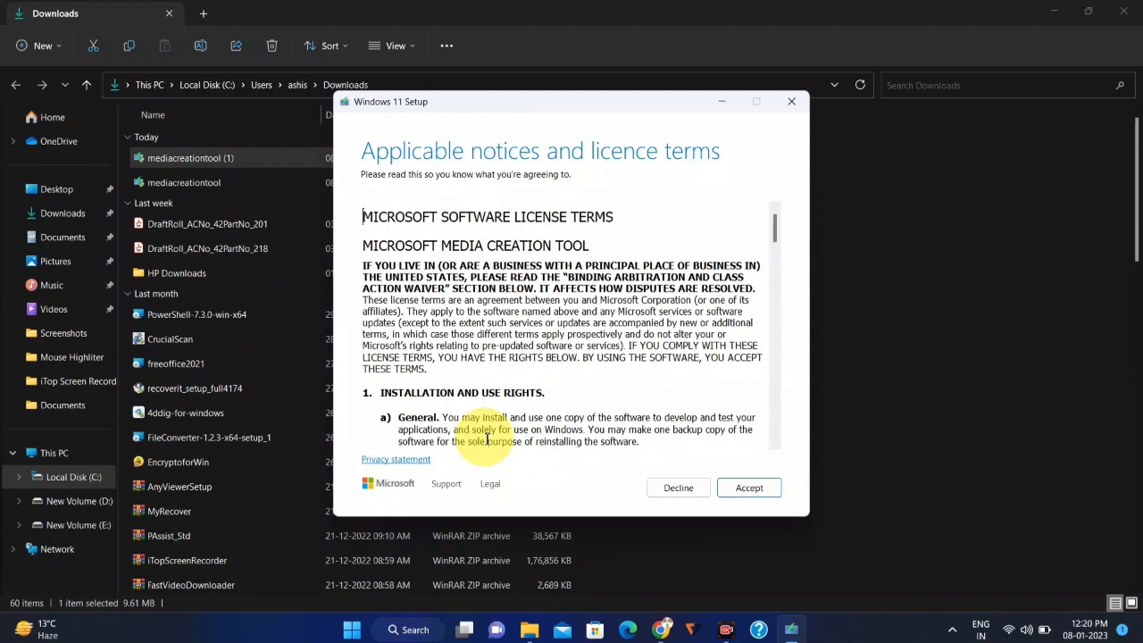
pyautogui.click(744, 487)
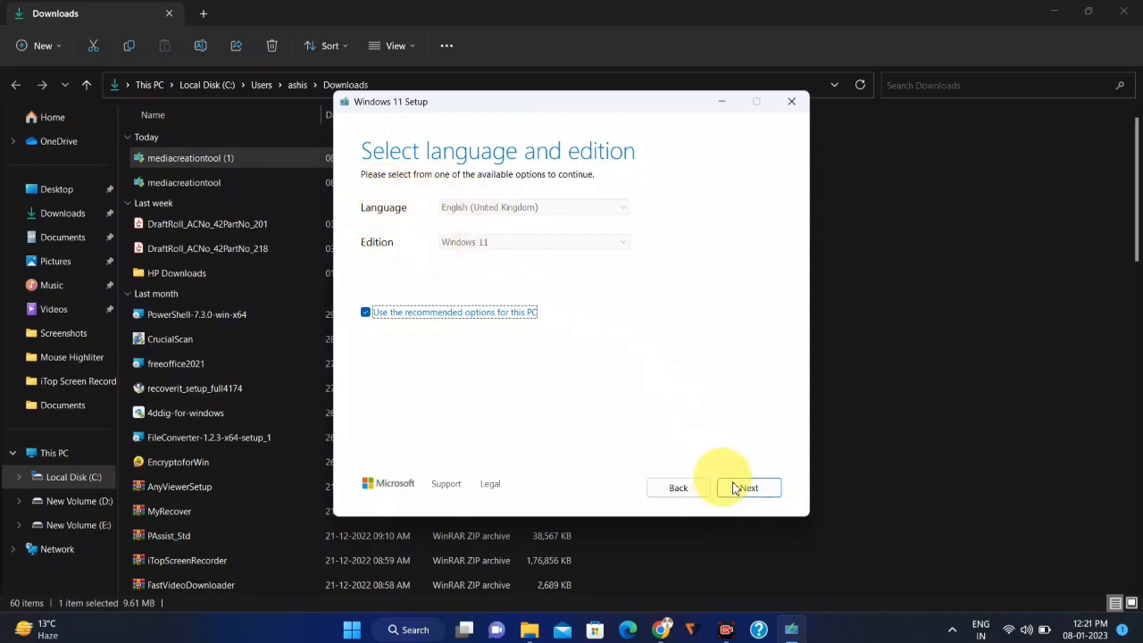
# Step: Keep the recommended language and edition, save the media as an ISO file named Windows on the Desktop, and finish the setup
pyautogui.click(760, 498)
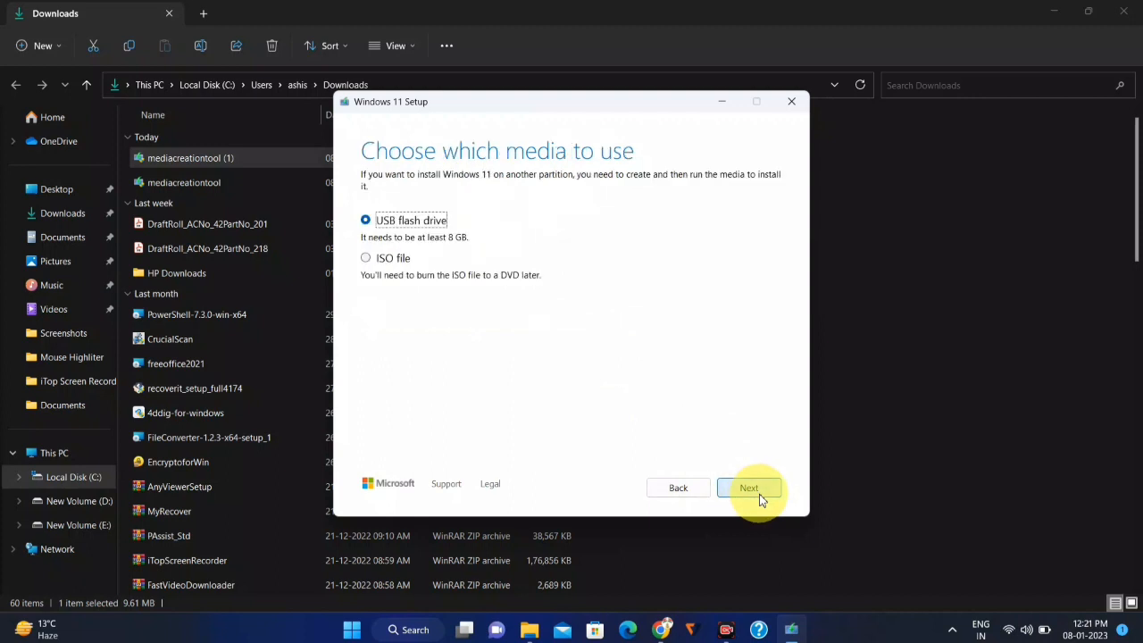
pyautogui.click(366, 259)
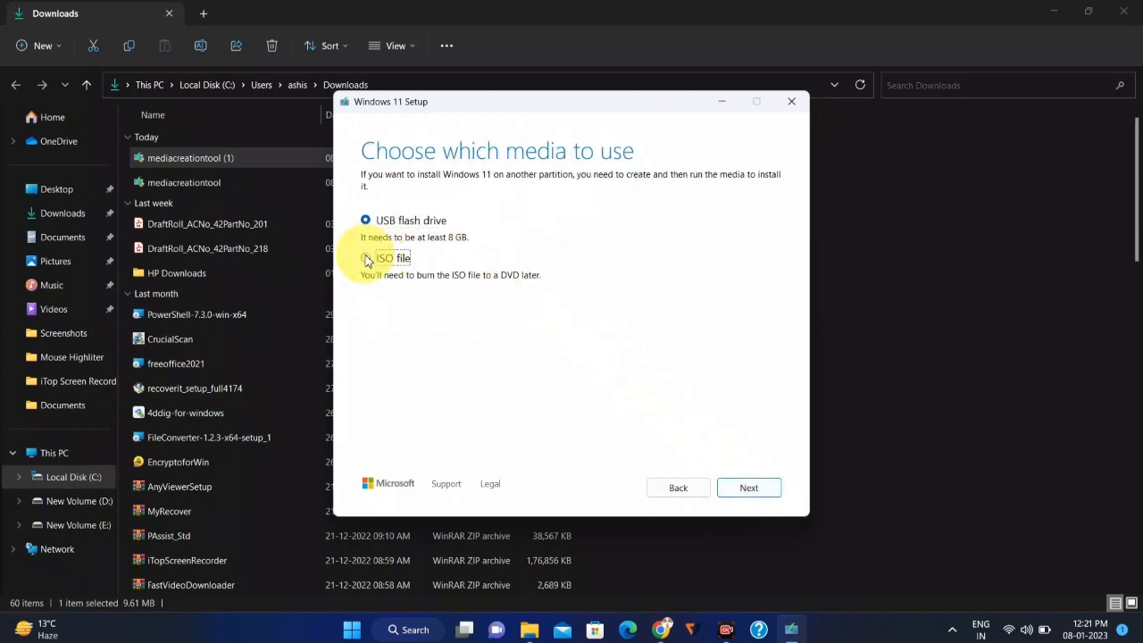
pyautogui.click(750, 489)
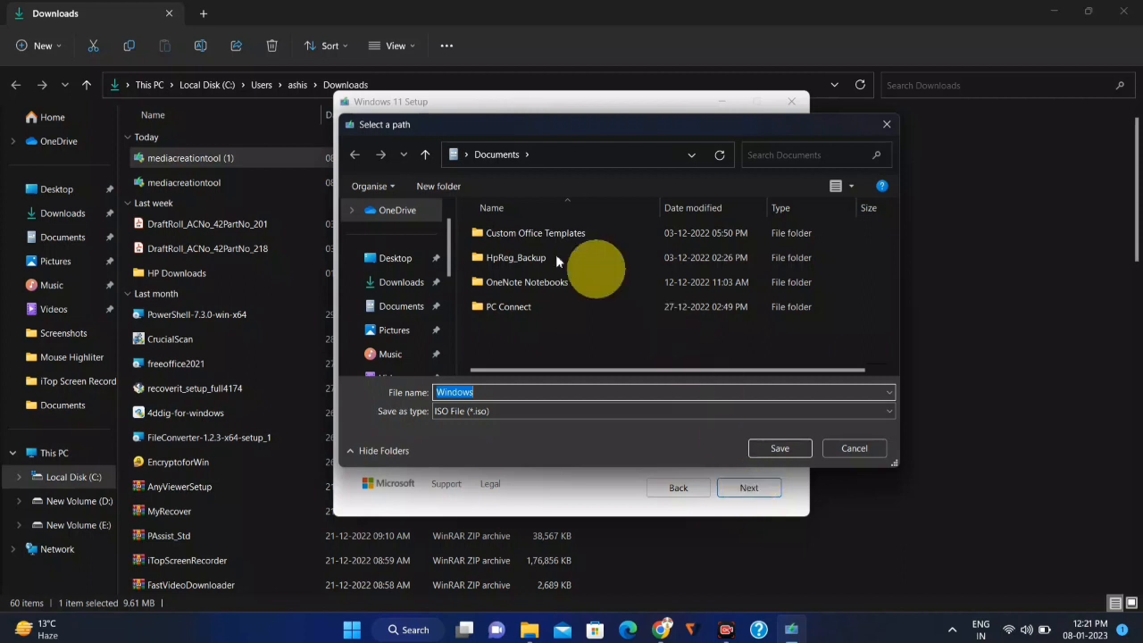
pyautogui.click(386, 257)
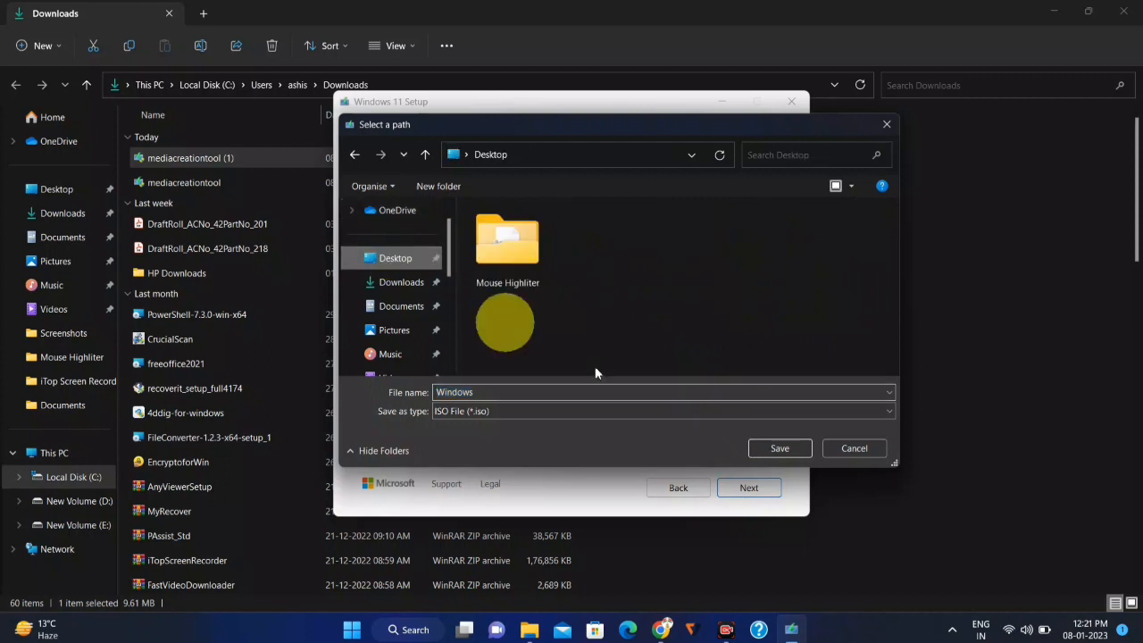
pyautogui.click(775, 449)
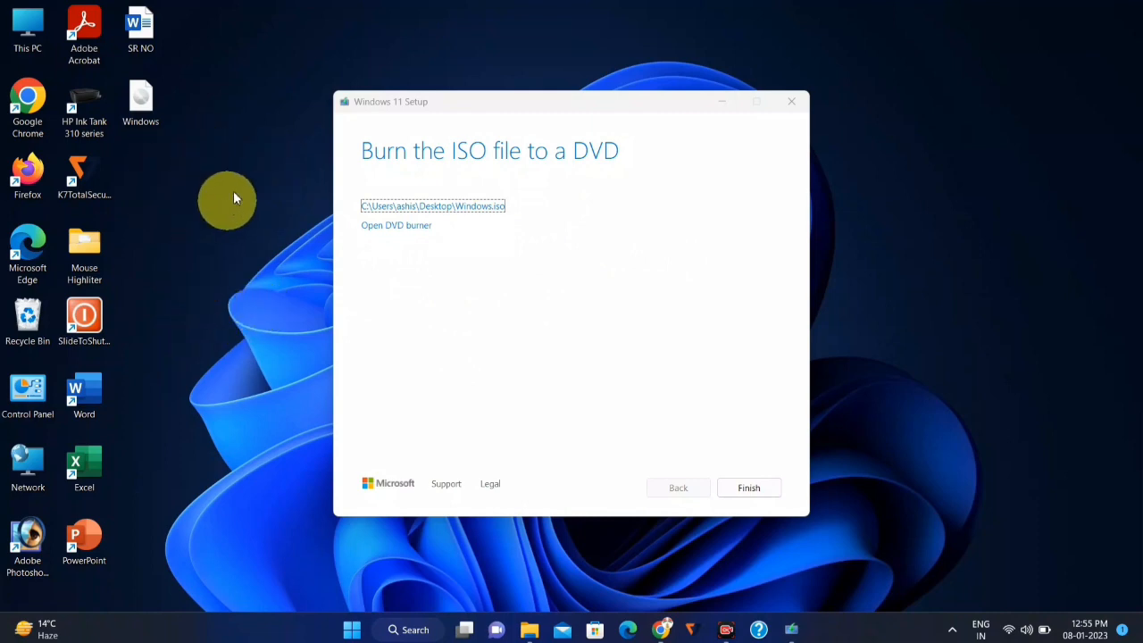
pyautogui.moveTo(149, 104)
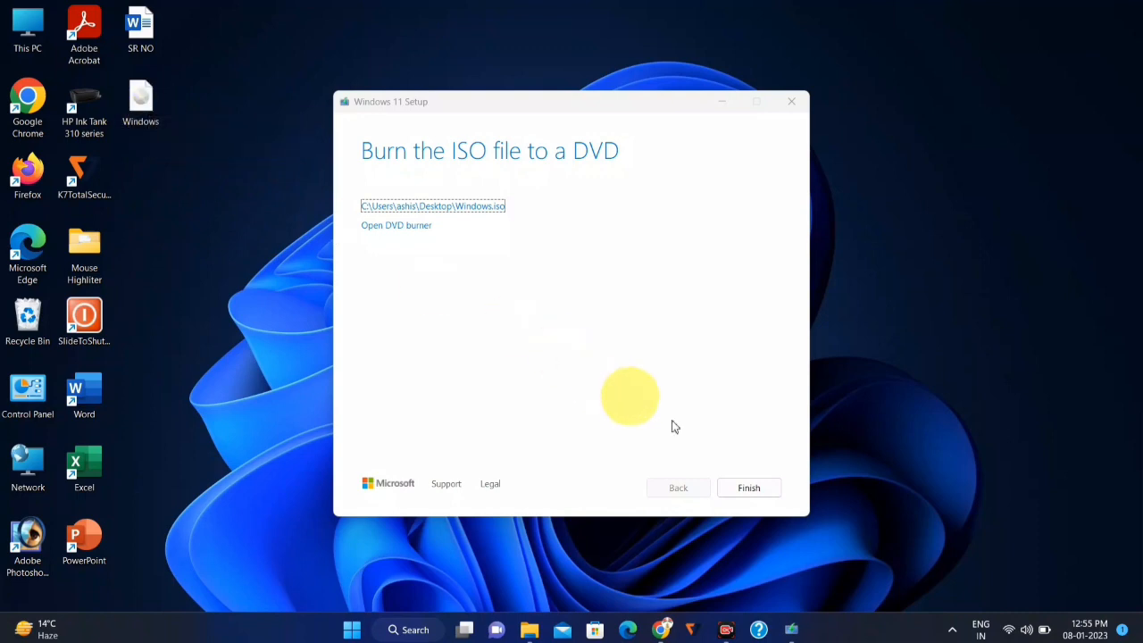
pyautogui.click(760, 485)
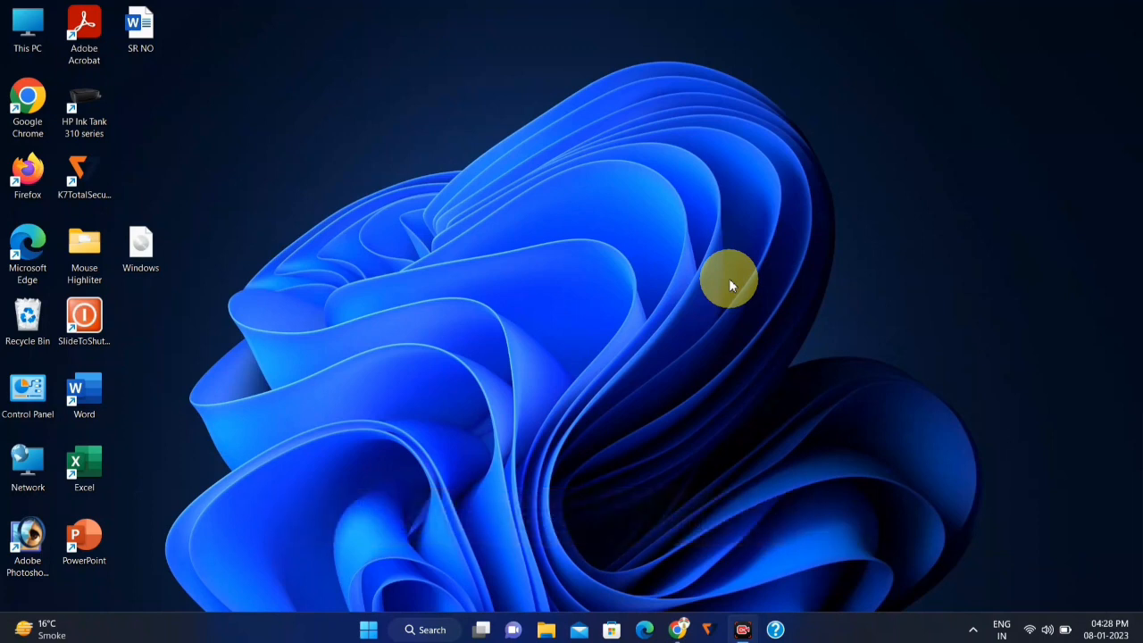
# Step: Switch to Google Chrome, search for download rufus and open the official rufus.ie site
pyautogui.click(676, 631)
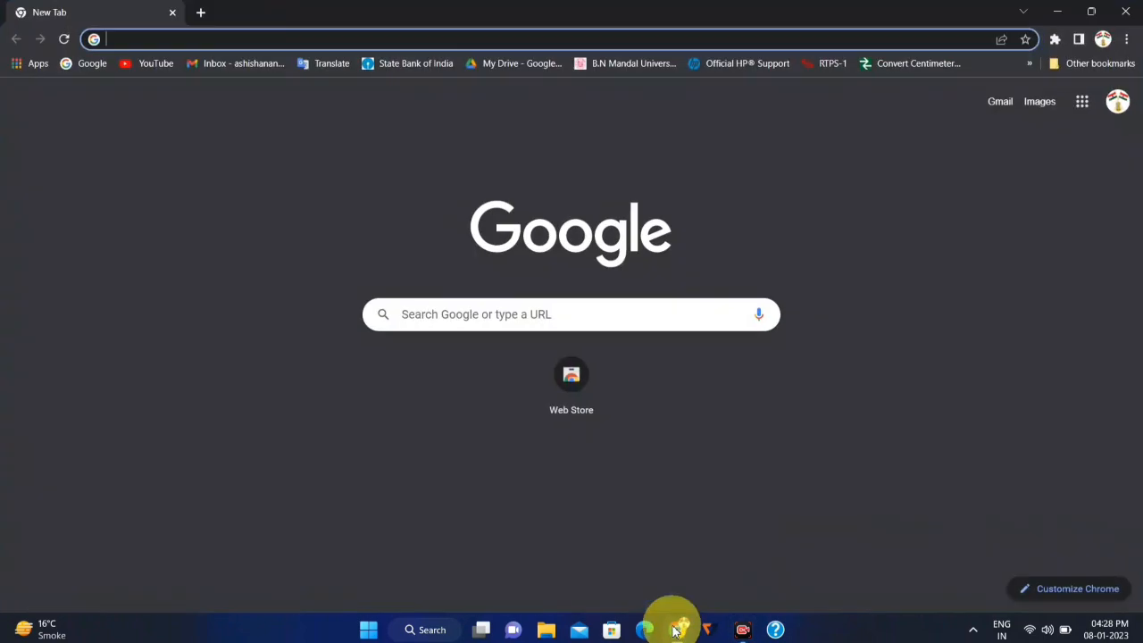
pyautogui.click(482, 320)
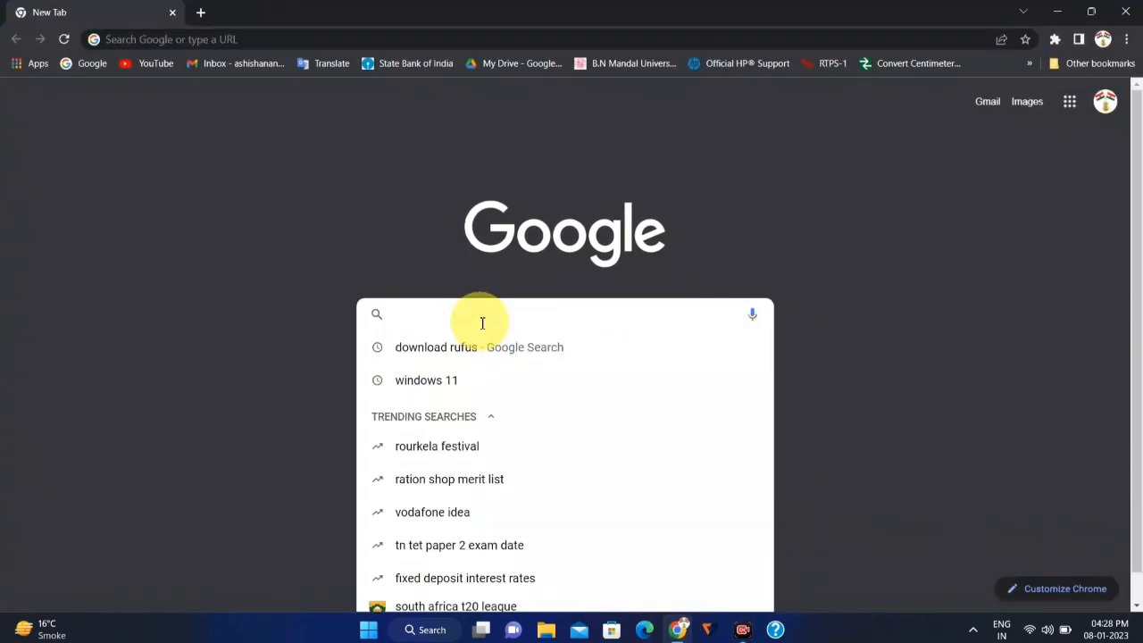
pyautogui.write('dow')
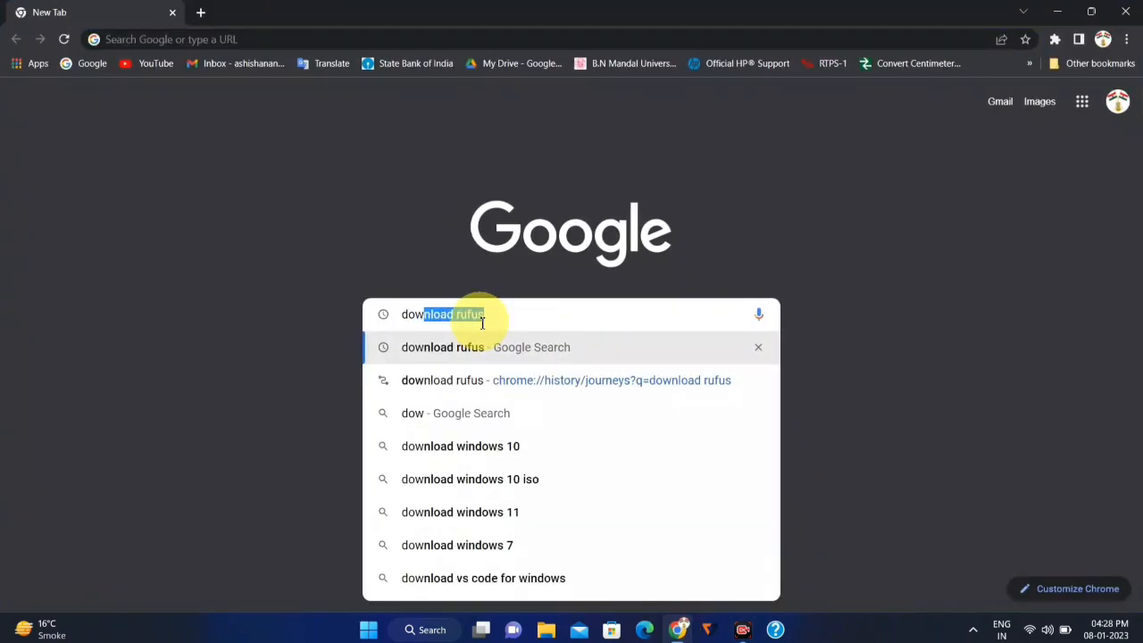
pyautogui.press('Return')
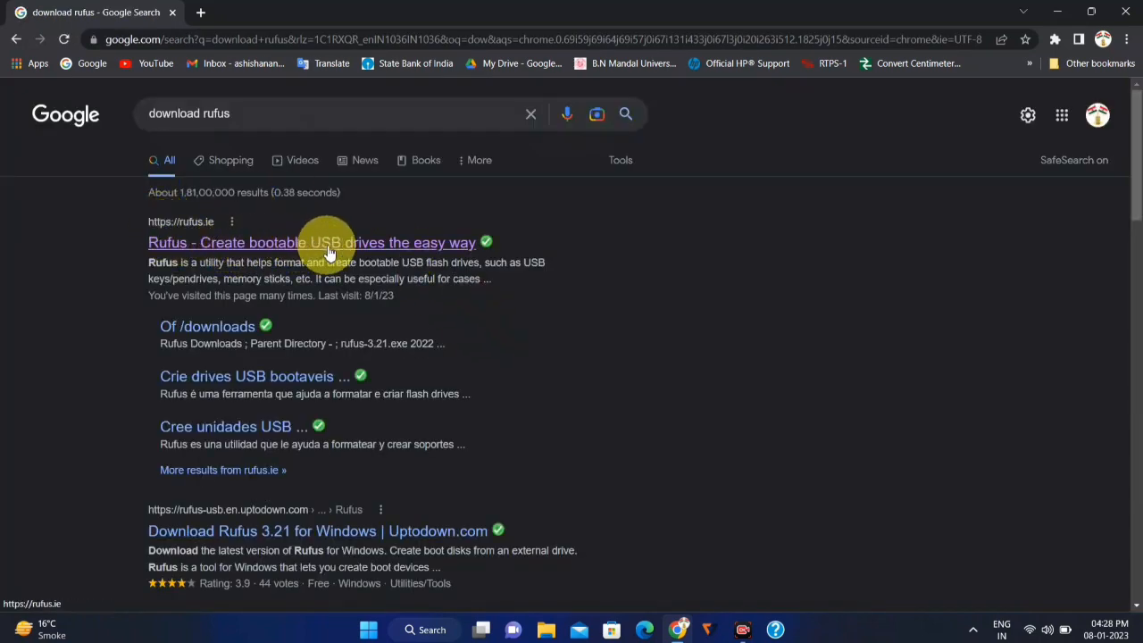
pyautogui.click(423, 250)
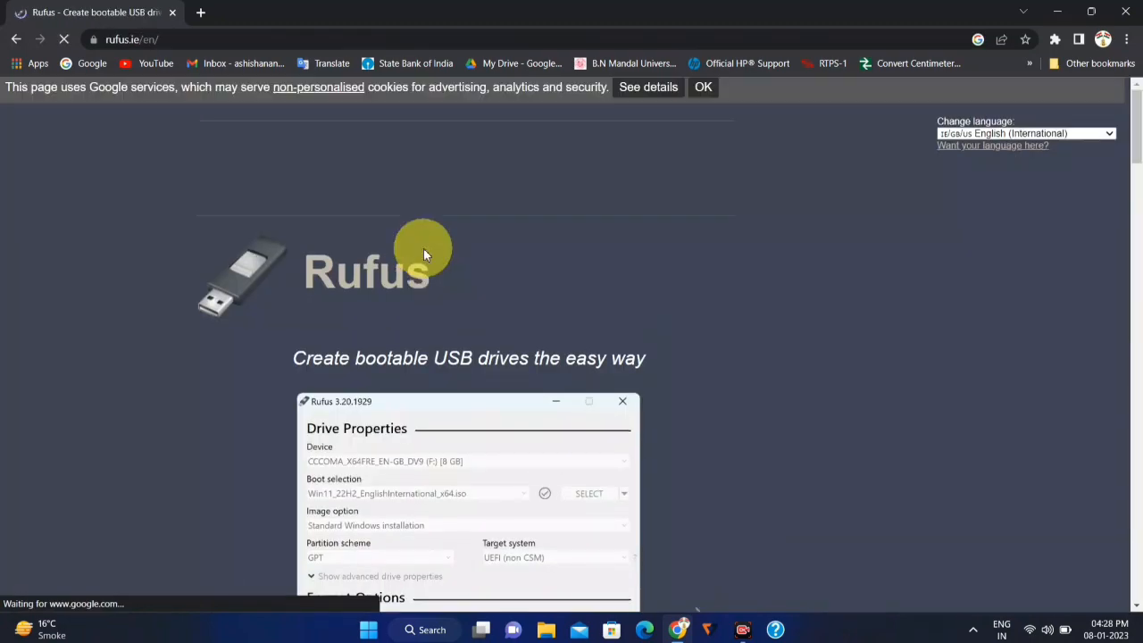
# Step: Download Rufus 3.21 from the Download section of the Rufus page
pyautogui.scroll(-10, 424, 248)
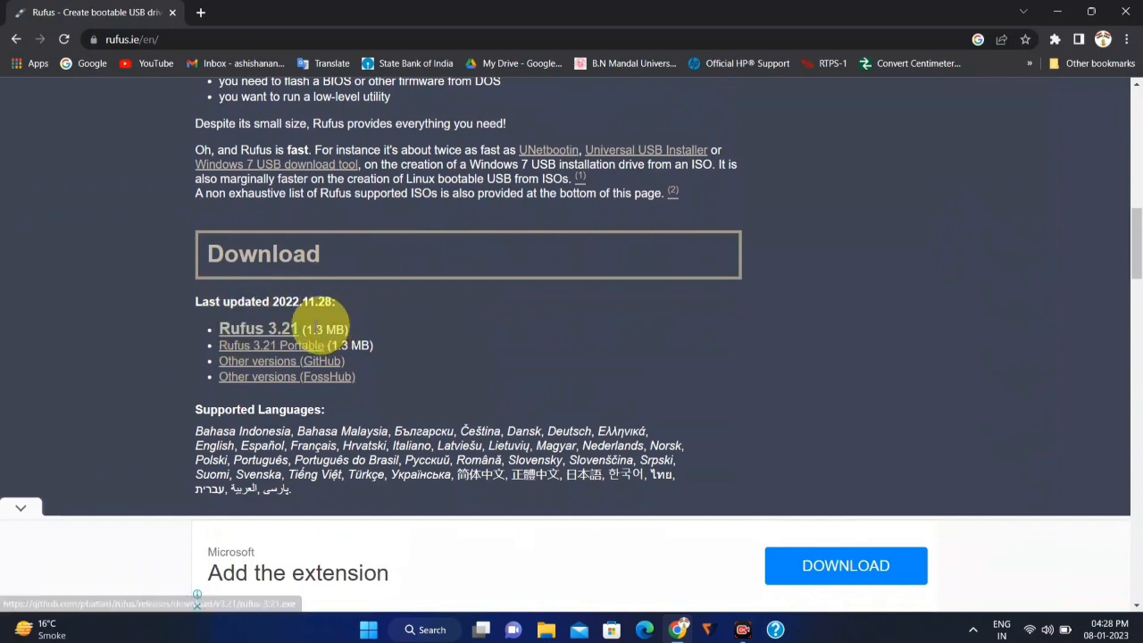
pyautogui.click(286, 328)
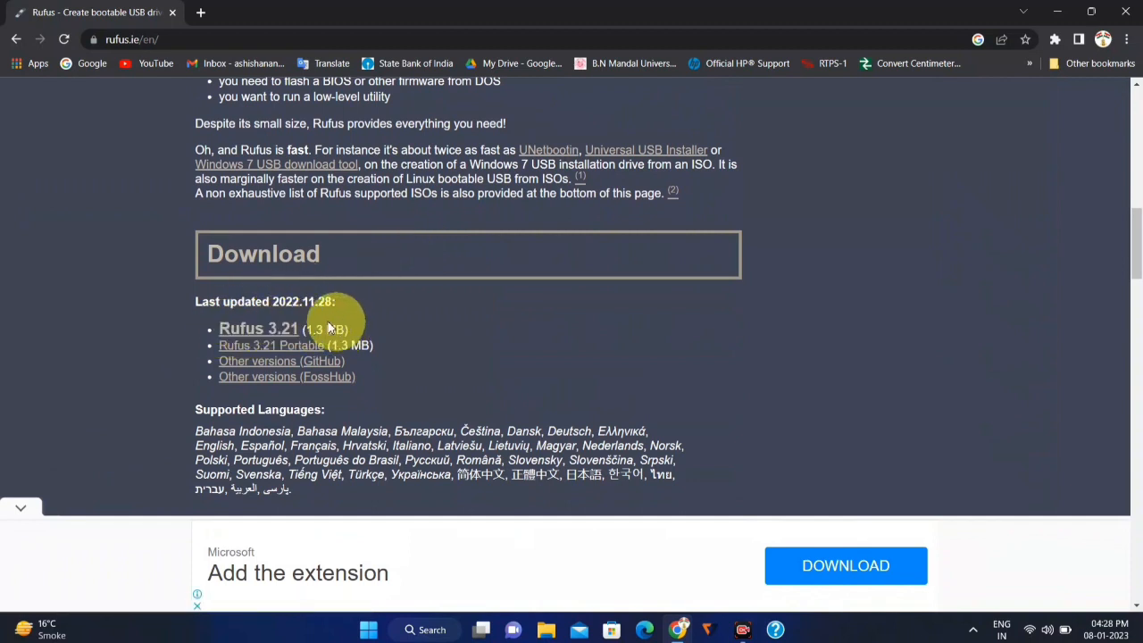
pyautogui.click(241, 330)
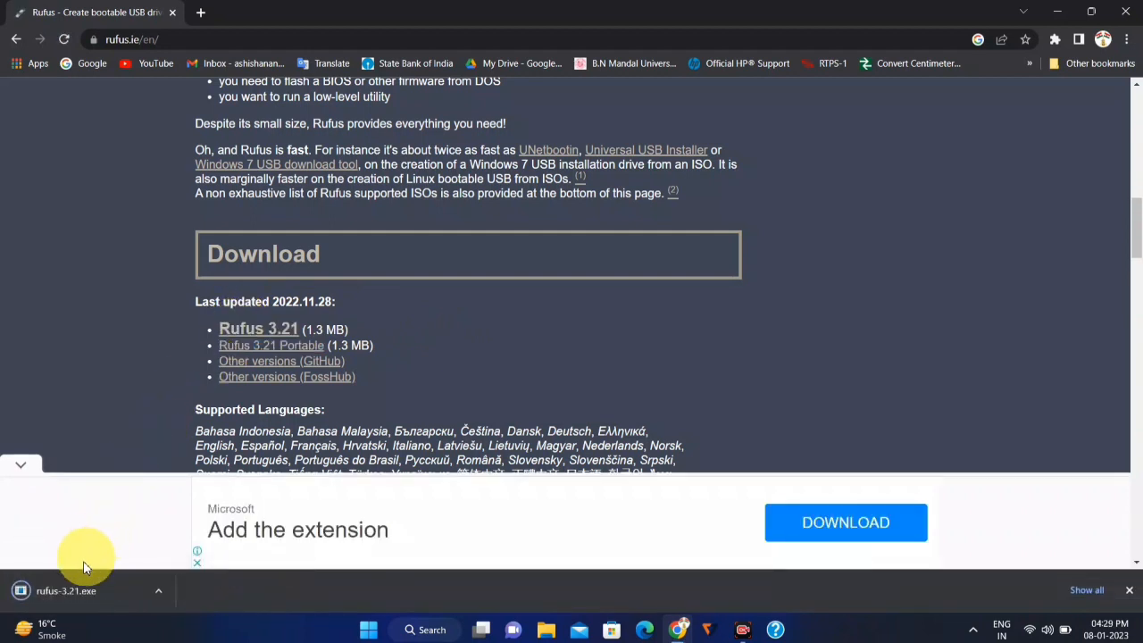
# Step: Show the downloaded rufus-3.21 file in its folder, run it, and bring up the Rufus window over a cleared desktop
pyautogui.click(70, 589)
pyautogui.rightClick(71, 589)
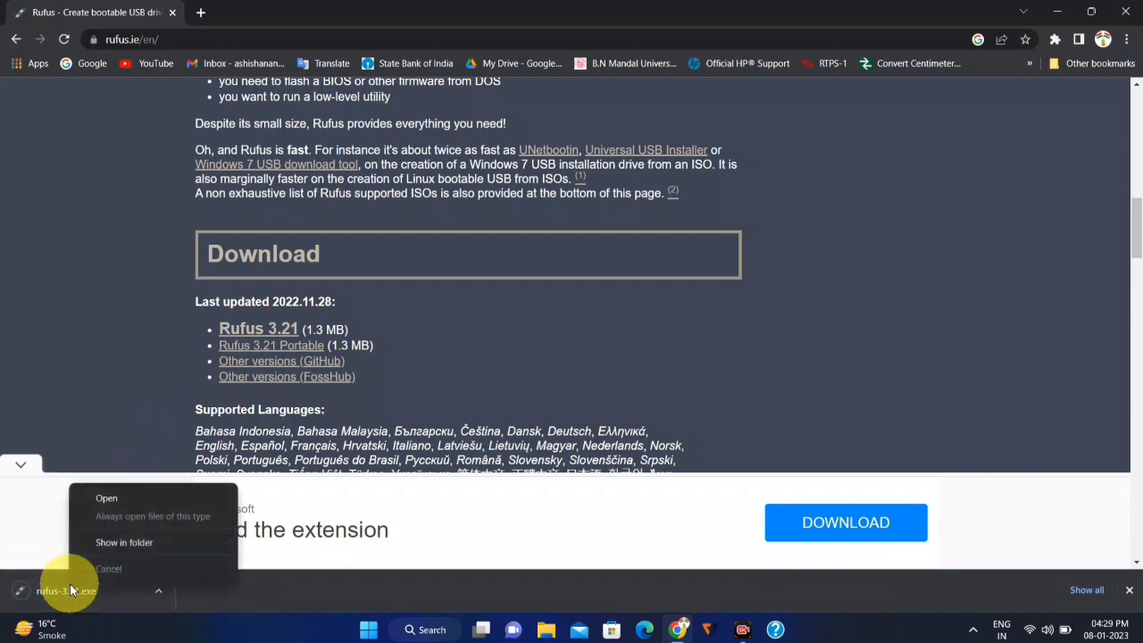
pyautogui.click(135, 547)
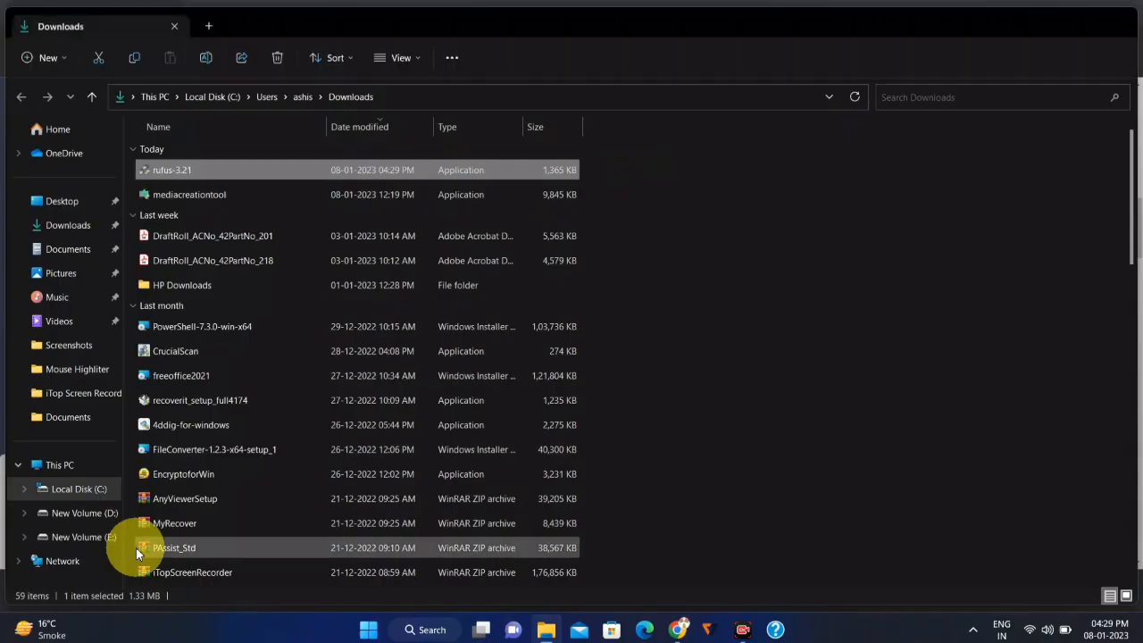
pyautogui.doubleClick(348, 166)
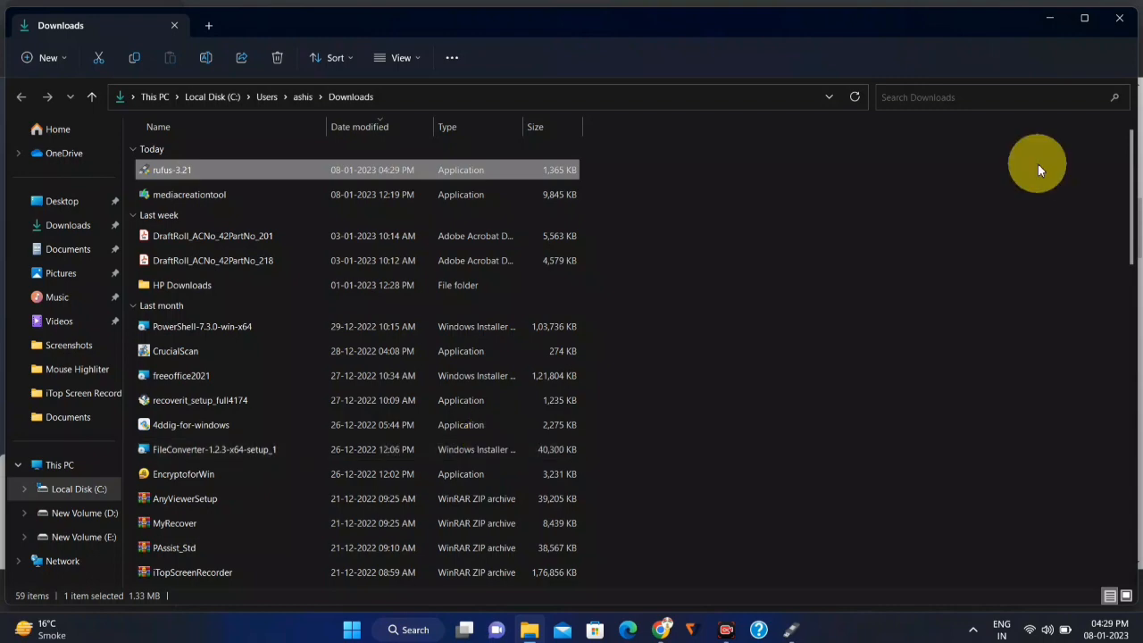
pyautogui.press('super+d')
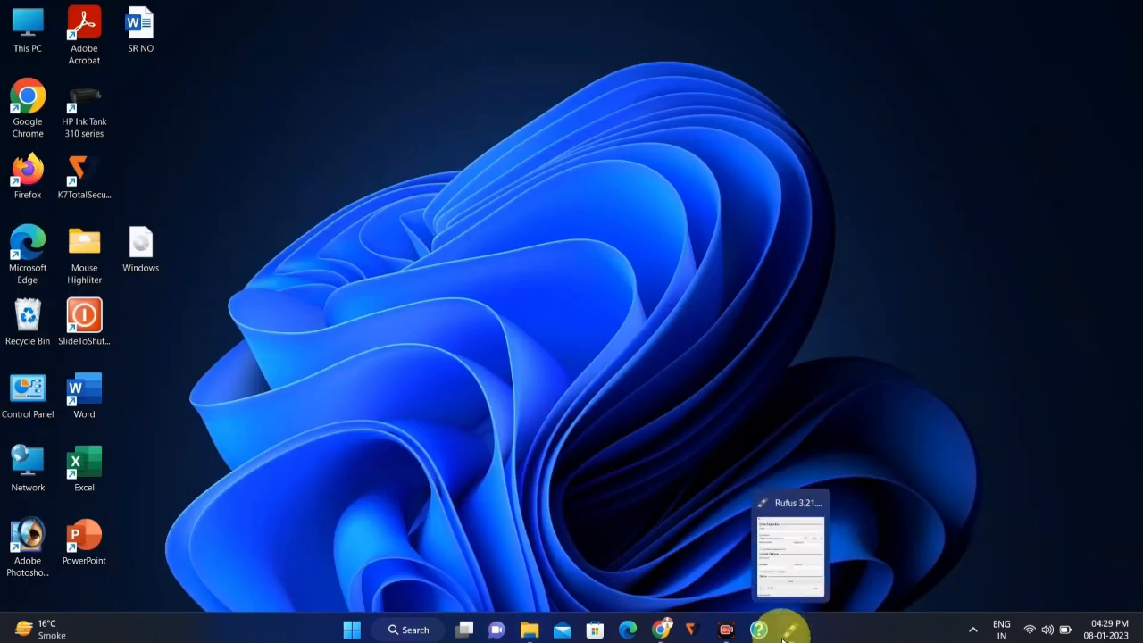
pyautogui.click(790, 630)
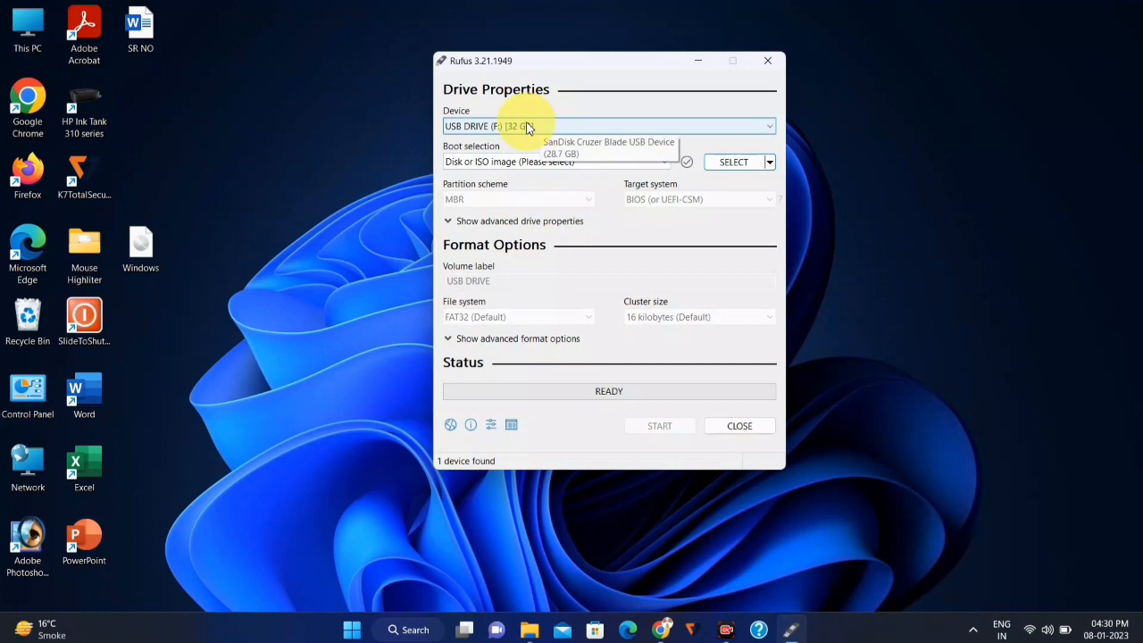
# Step: Set the boot selection to Disk or ISO image and load the Windows ISO file from the Desktop
pyautogui.click(472, 162)
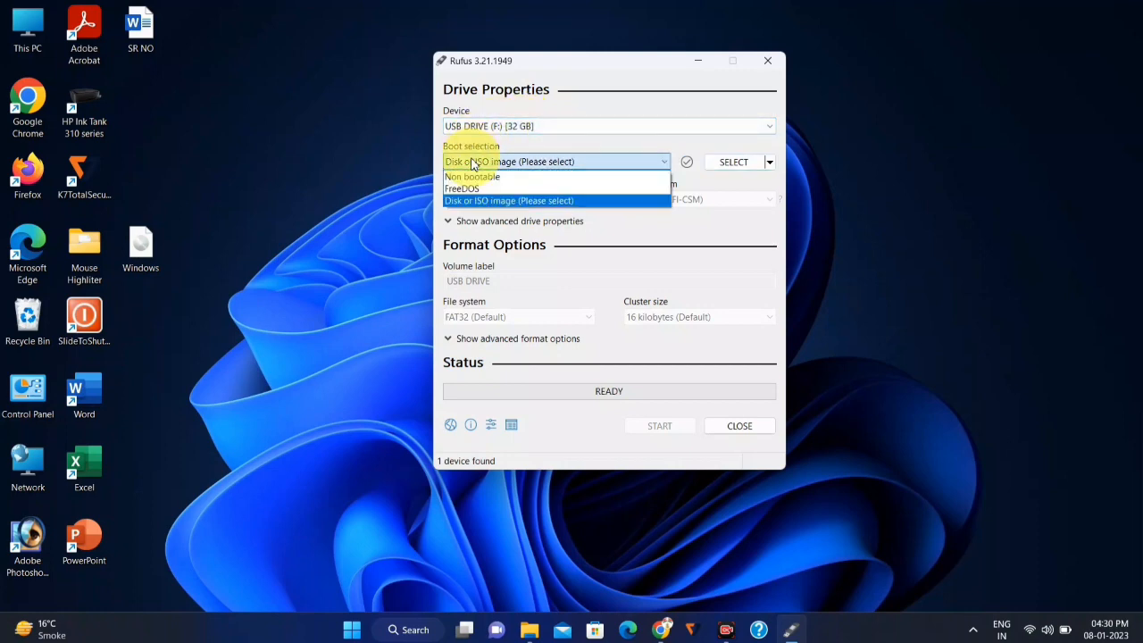
pyautogui.click(496, 206)
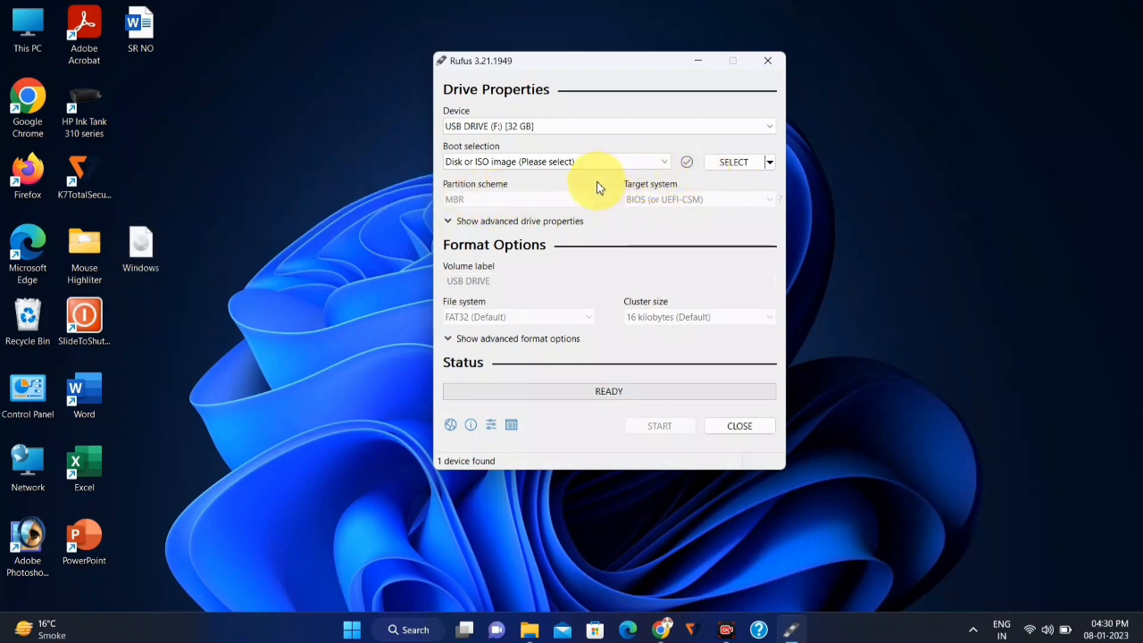
pyautogui.click(740, 162)
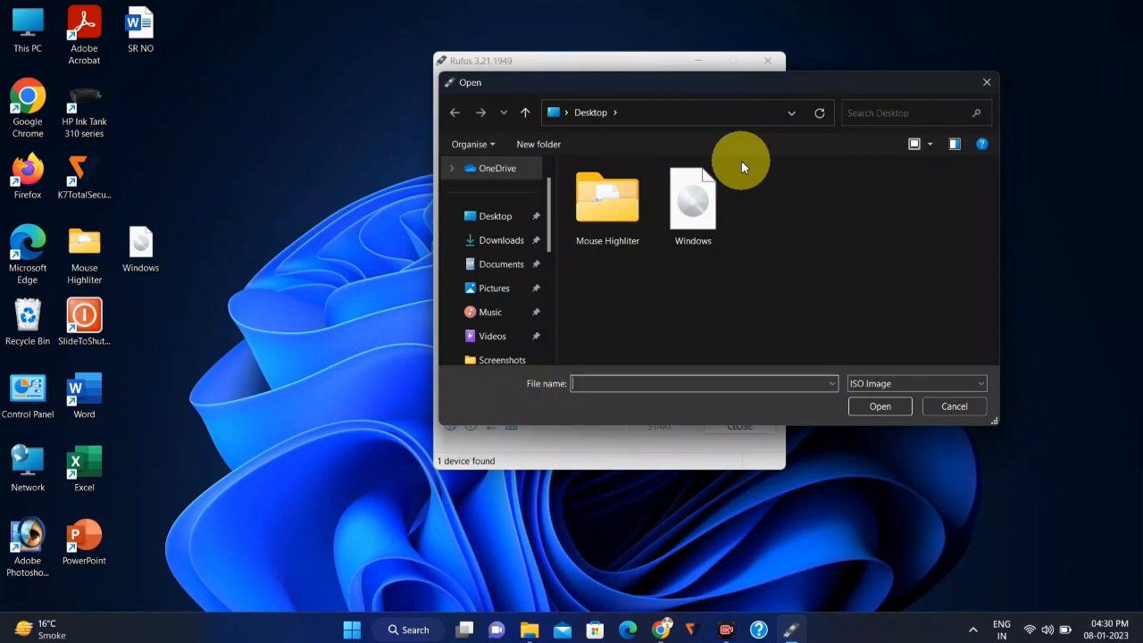
pyautogui.click(488, 214)
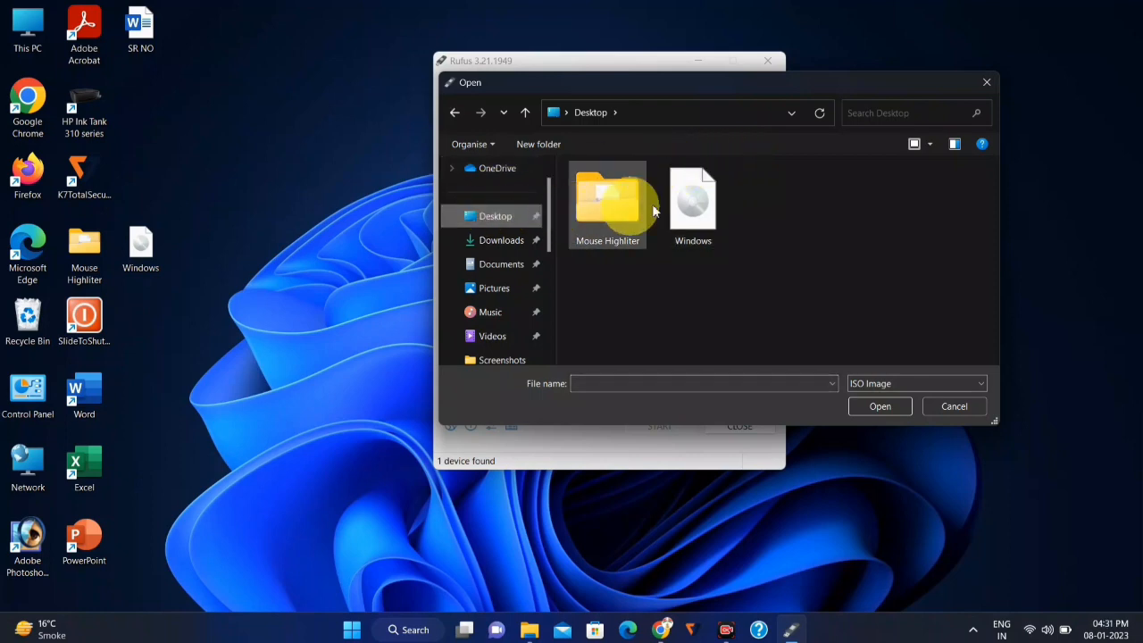
pyautogui.click(710, 205)
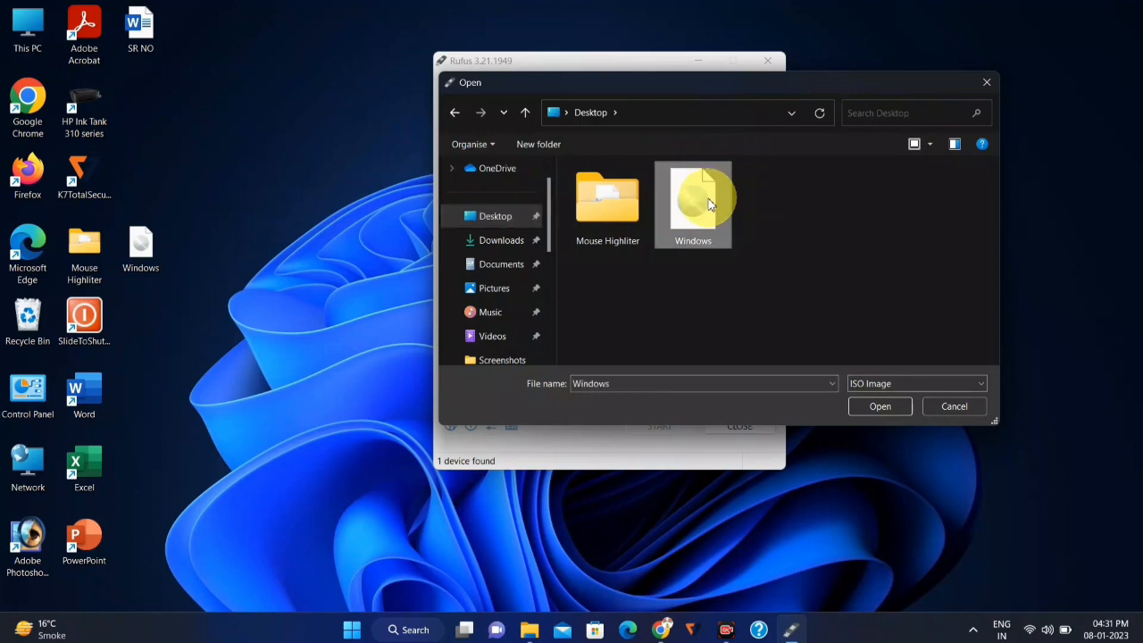
pyautogui.click(880, 407)
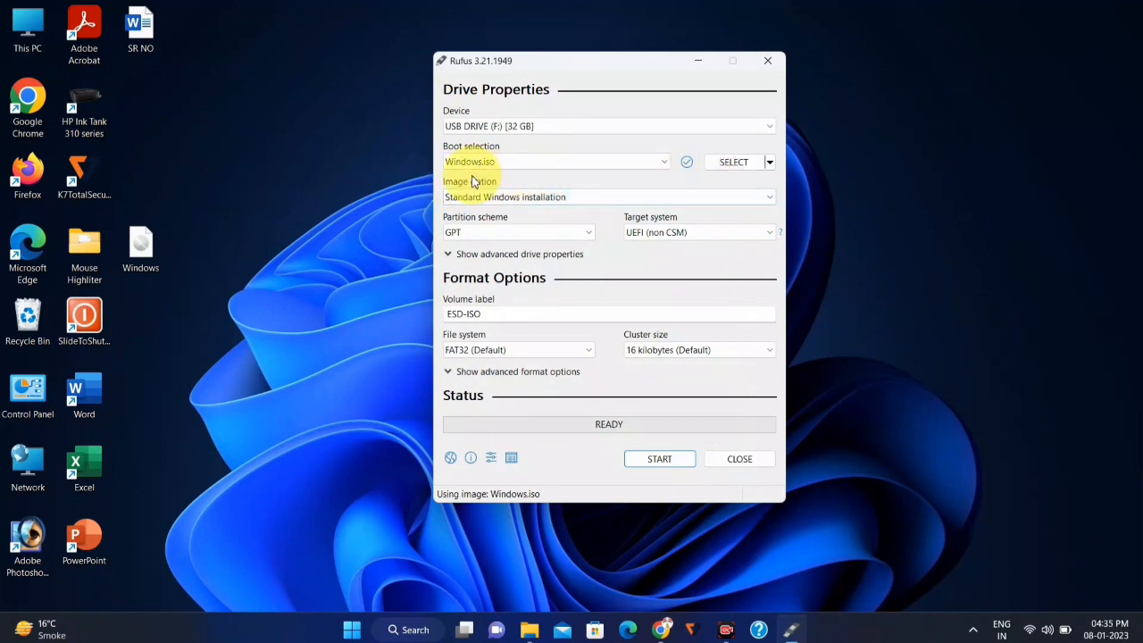
# Step: Set the image option to Standard Windows installation
pyautogui.click(482, 199)
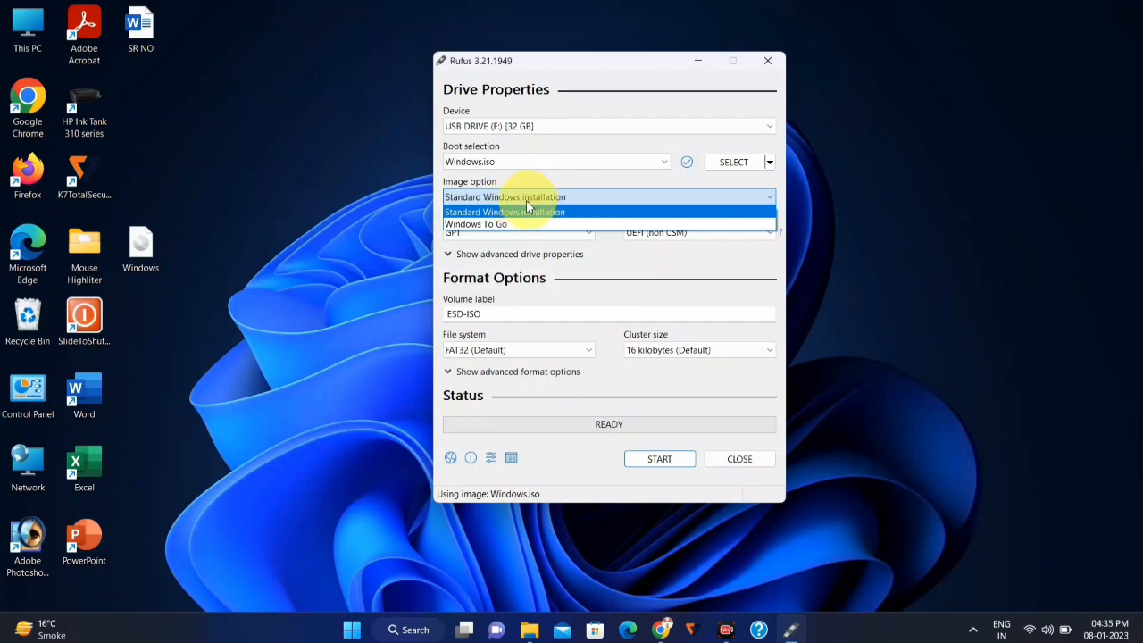
pyautogui.click(511, 212)
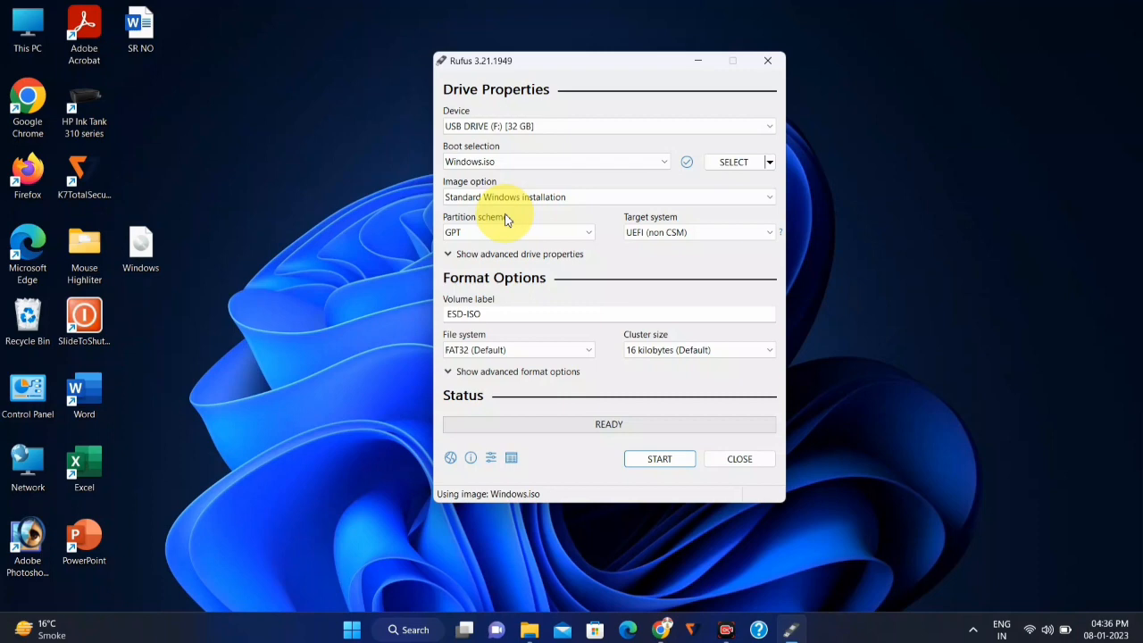
# Step: Open Computer Management for This PC and show Disk Management in a maximized window
pyautogui.click(35, 27)
pyautogui.rightClick(35, 26)
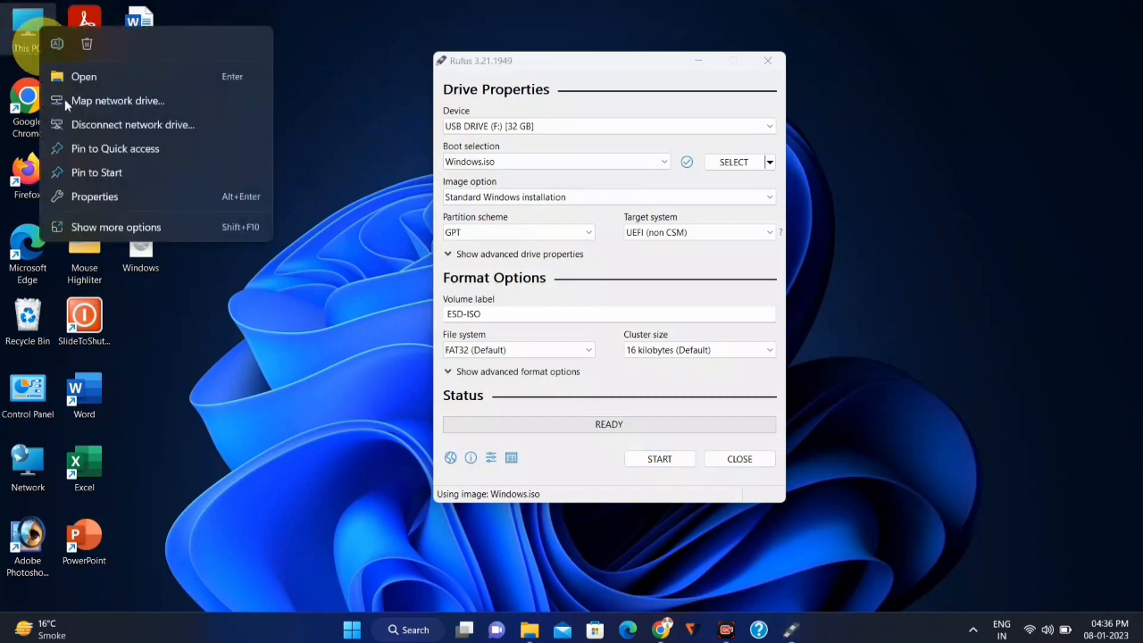
pyautogui.click(140, 227)
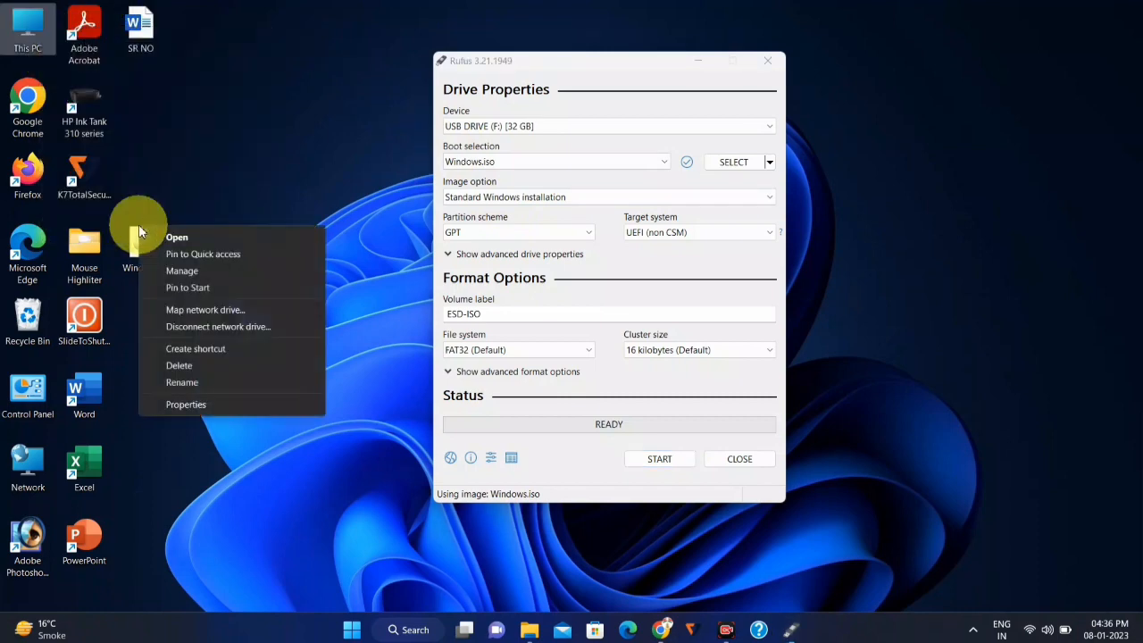
pyautogui.click(186, 266)
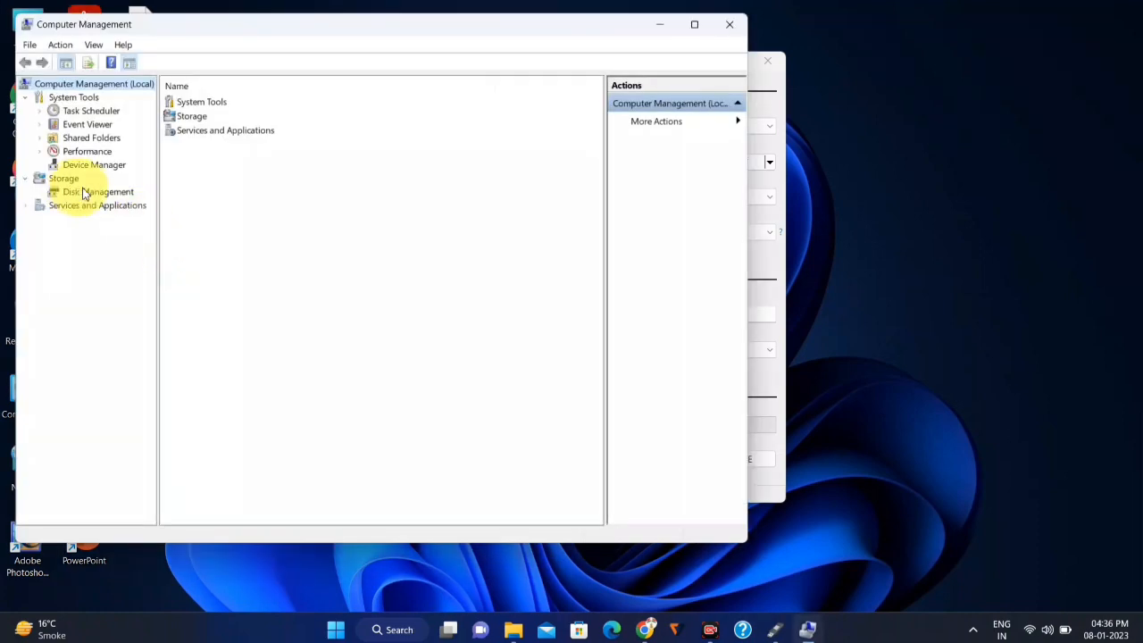
pyautogui.click(85, 194)
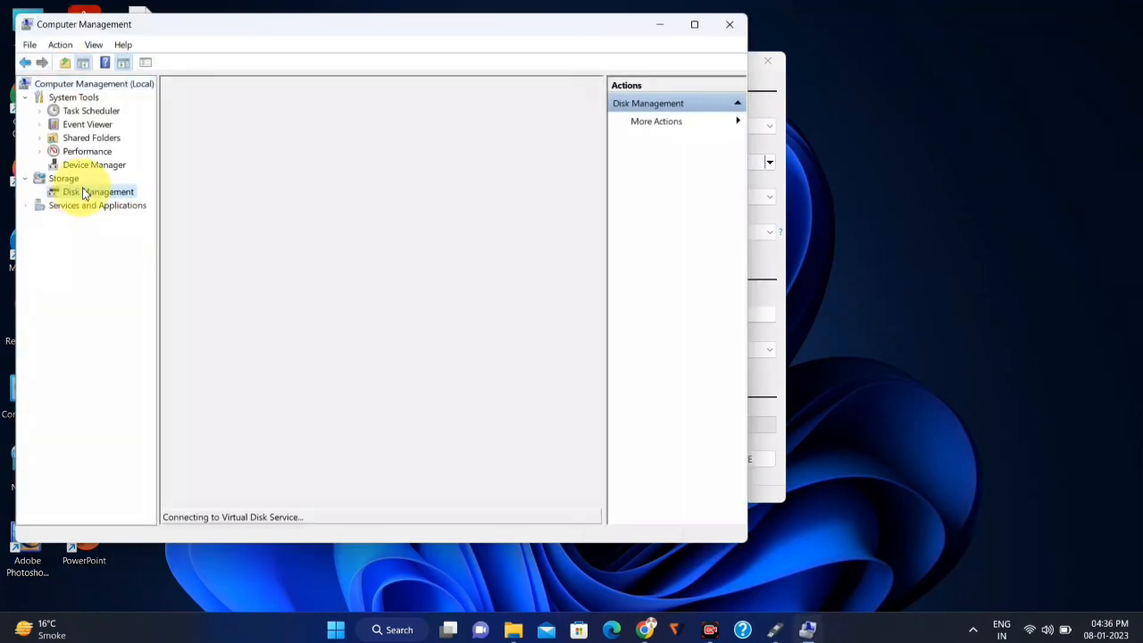
pyautogui.click(693, 25)
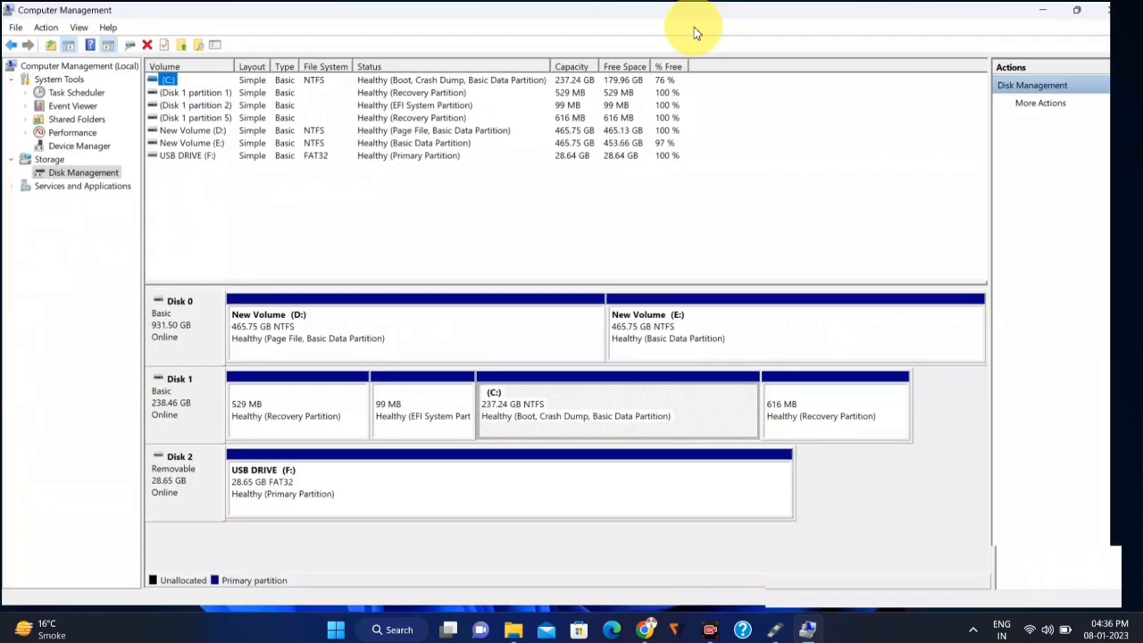
# Step: Check the partition style of Disk 0 in the volume information of its properties
pyautogui.rightClick(185, 332)
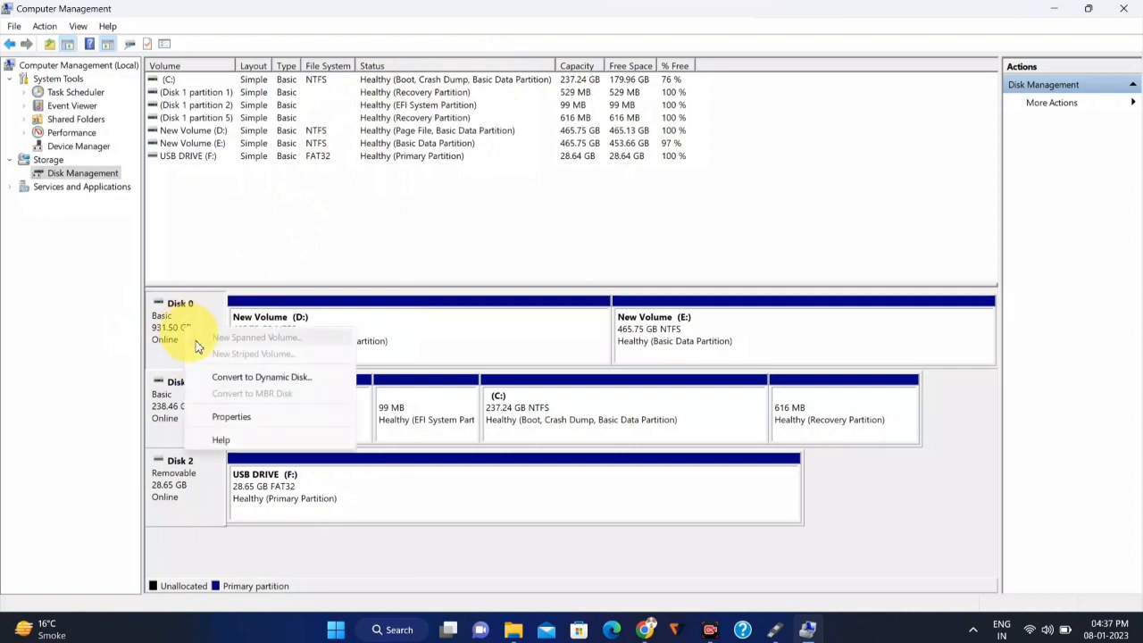
pyautogui.click(225, 417)
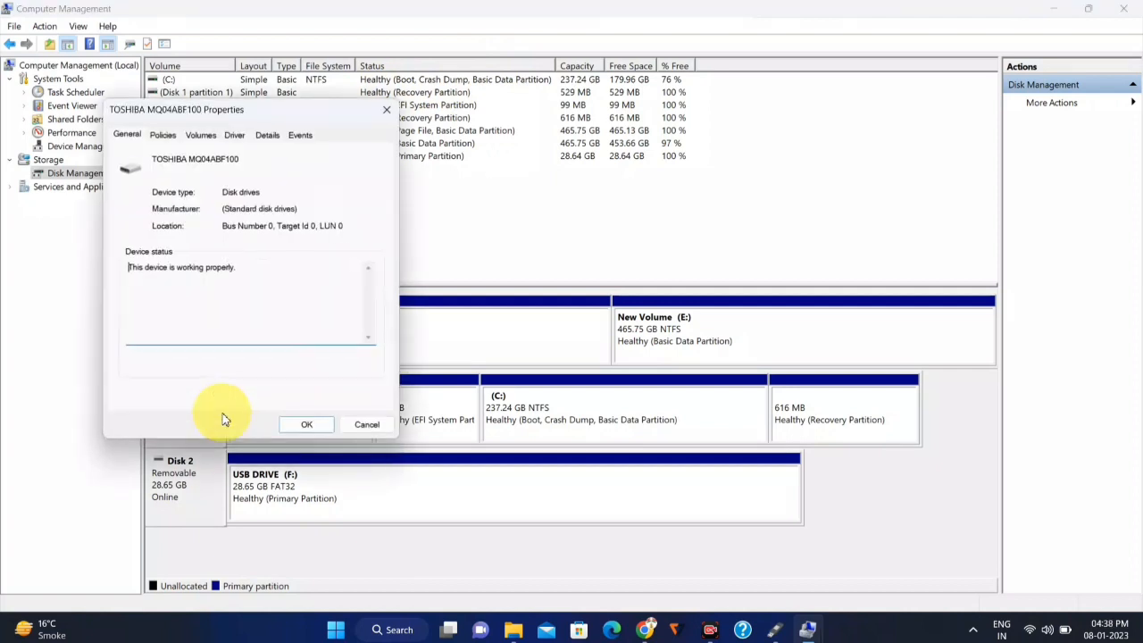
pyautogui.click(202, 138)
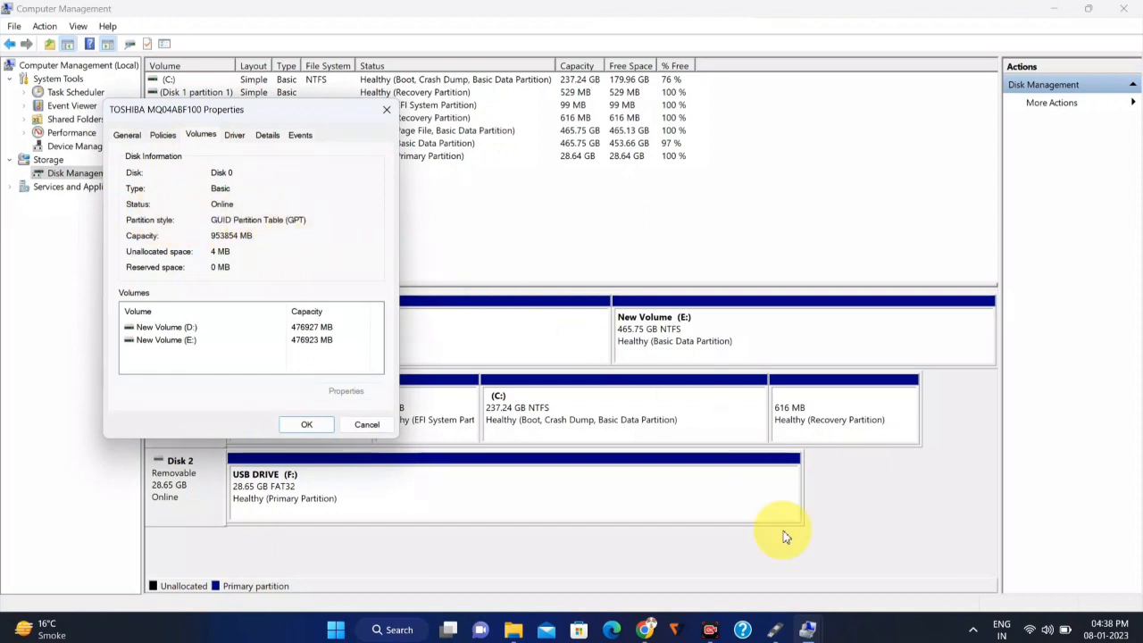
# Step: Put Computer Management away, return to Rufus and set the partition scheme to GPT
pyautogui.click(774, 628)
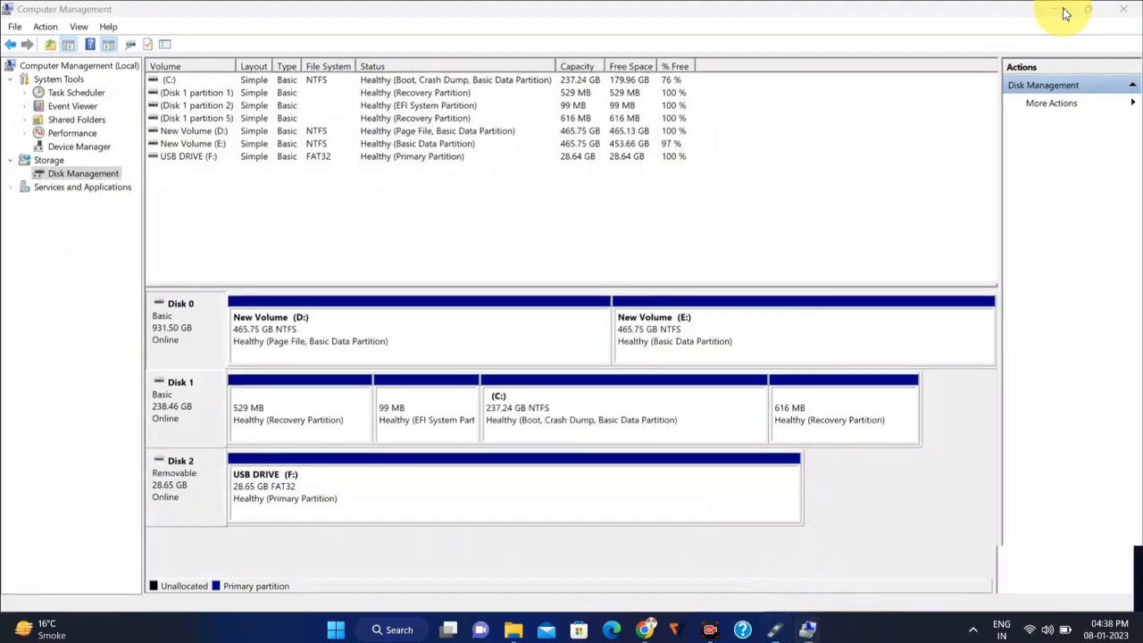
pyautogui.click(1062, 10)
pyautogui.click(513, 232)
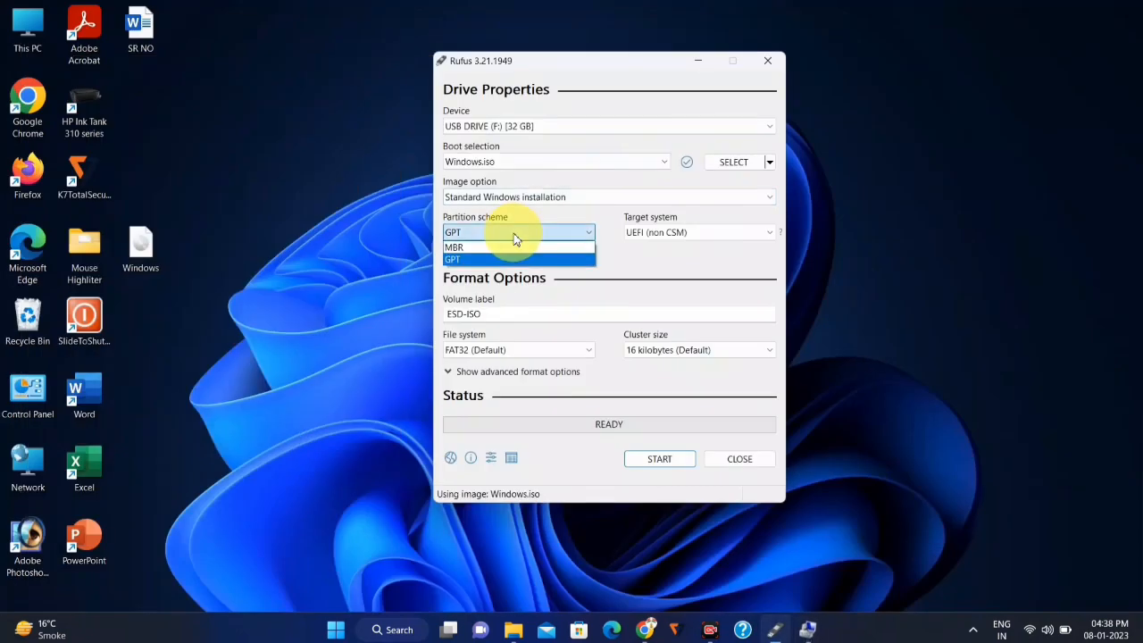
pyautogui.click(464, 260)
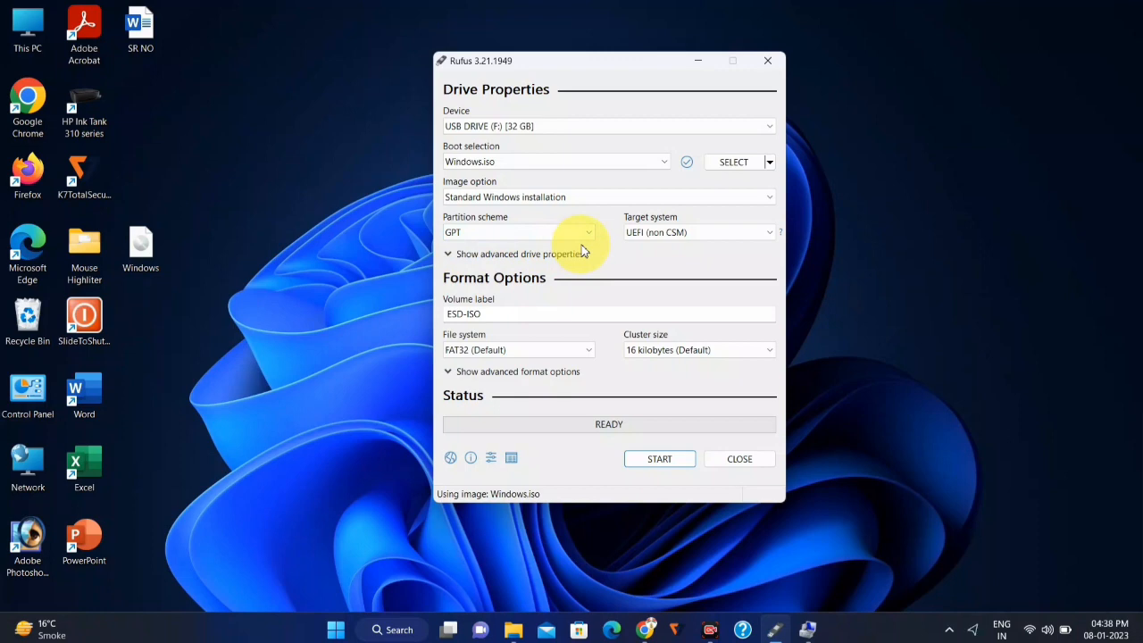
# Step: Replace the volume label of the USB drive with windows 11
pyautogui.click(497, 313)
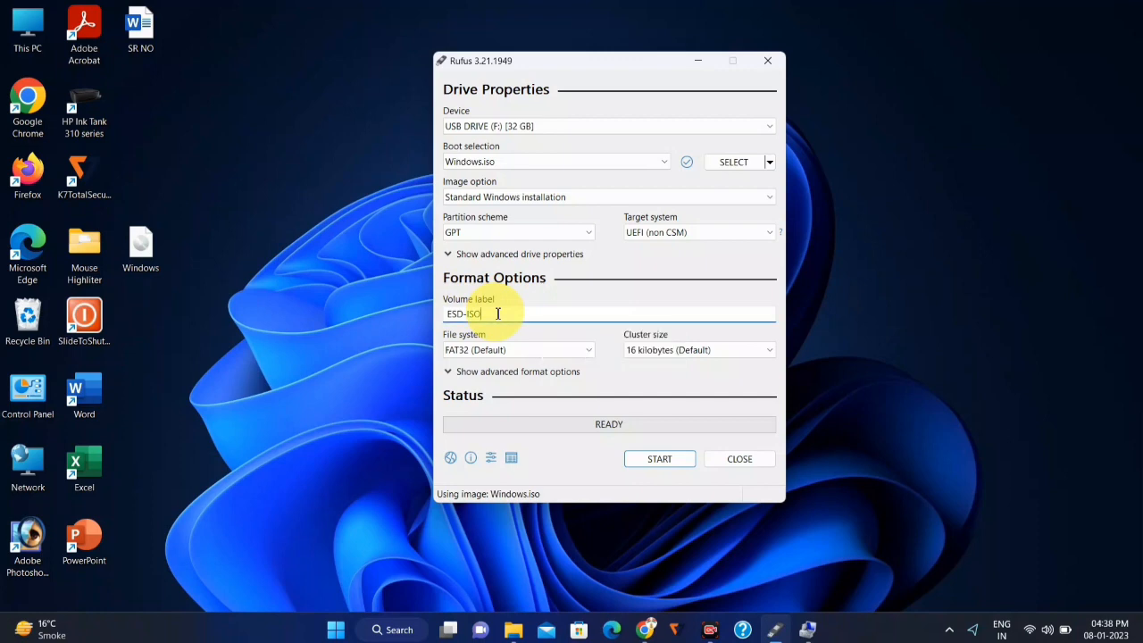
pyautogui.press('BackSpace')
pyautogui.press('BackSpace')
pyautogui.press('BackSpace')
pyautogui.press('BackSpace')
pyautogui.press('BackSpace')
pyautogui.press('BackSpace')
pyautogui.press('BackSpace')
pyautogui.write('windows 11')
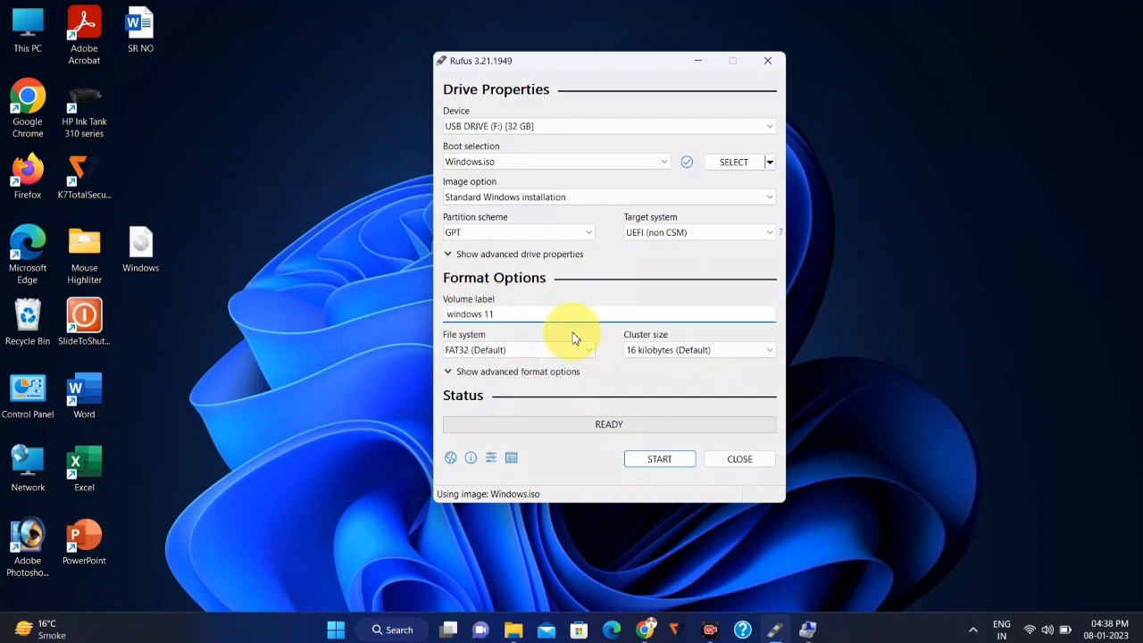
# Step: Start writing the USB drive, accepting the preselected Windows installation customizations and the erasure of all data on the drive
pyautogui.click(661, 457)
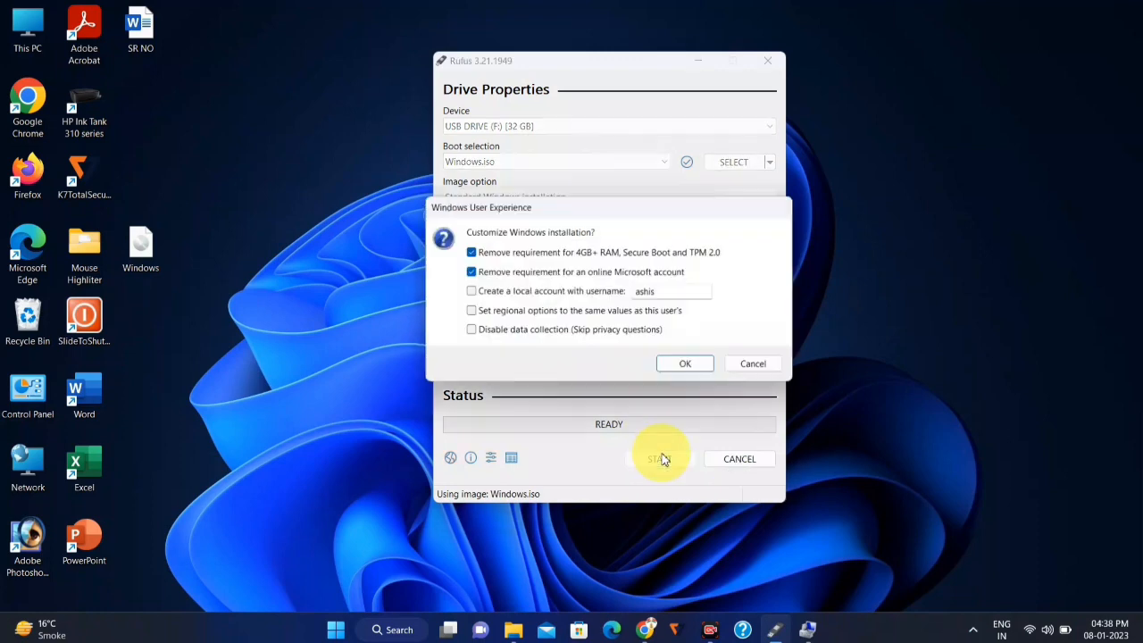
pyautogui.click(690, 364)
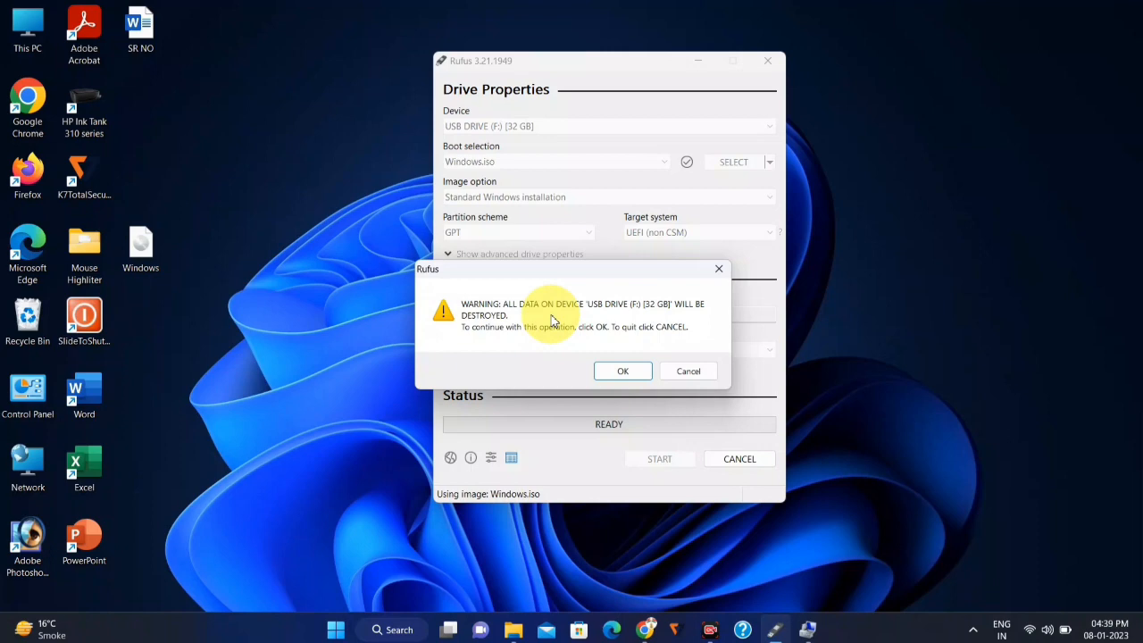
pyautogui.click(624, 369)
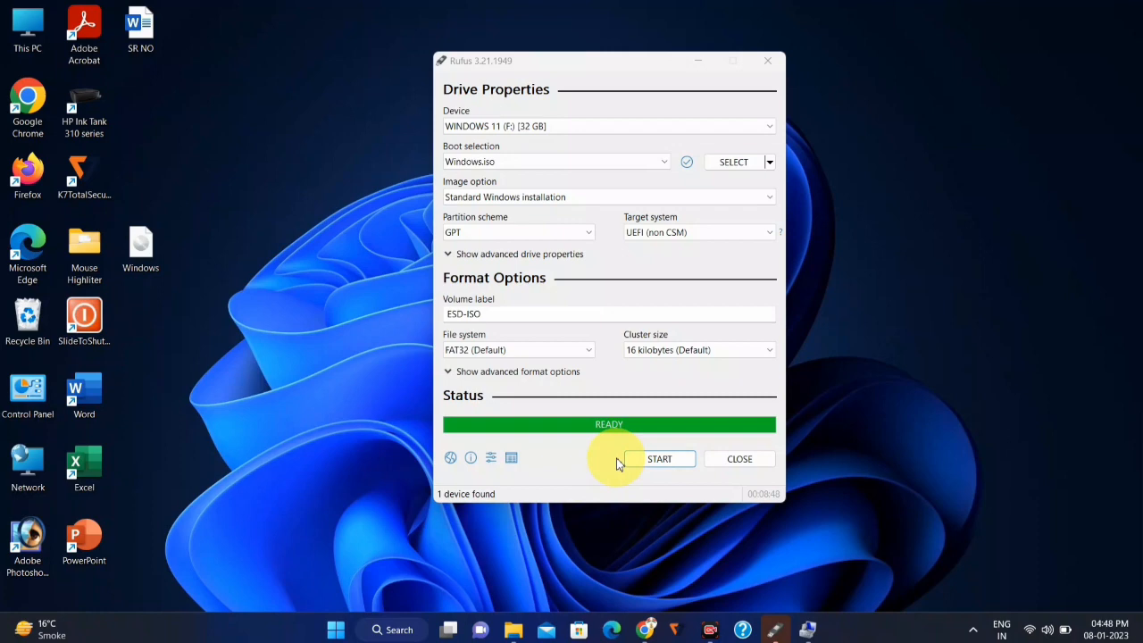
# Step: Close Rufus and open the WINDOWS-11 (F:) drive from This PC in File Explorer
pyautogui.click(739, 461)
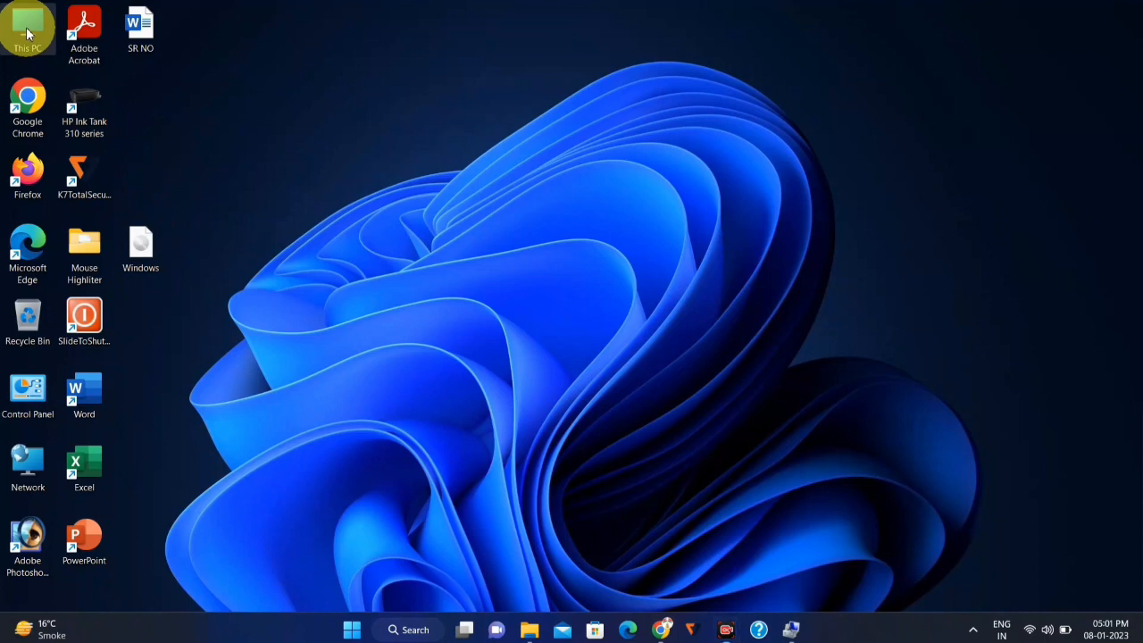
pyautogui.doubleClick(27, 33)
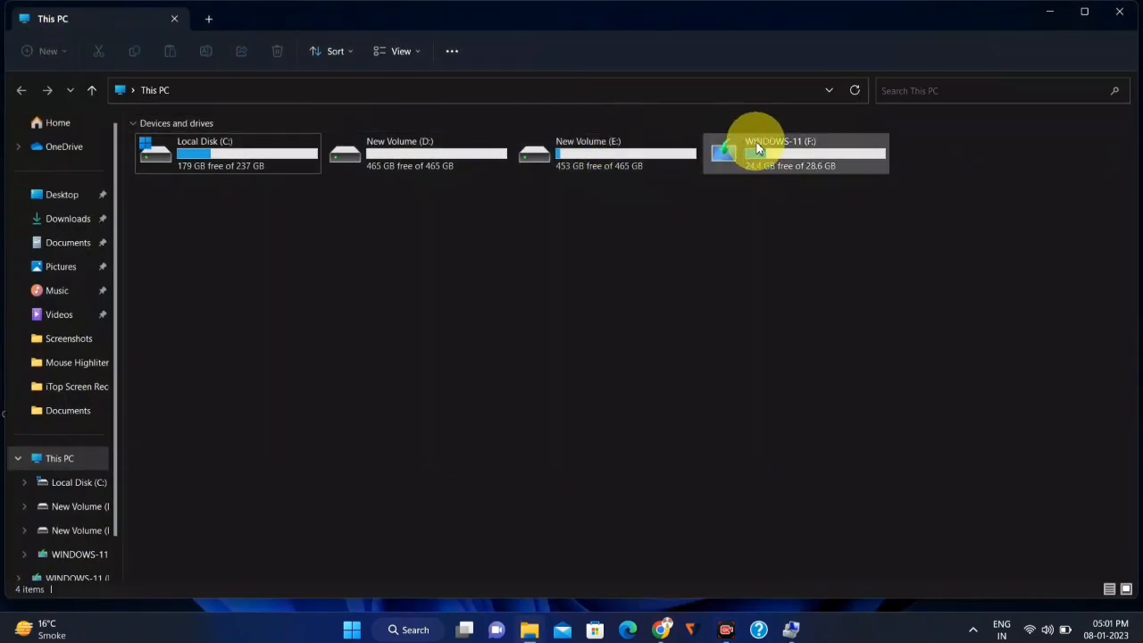
pyautogui.doubleClick(756, 148)
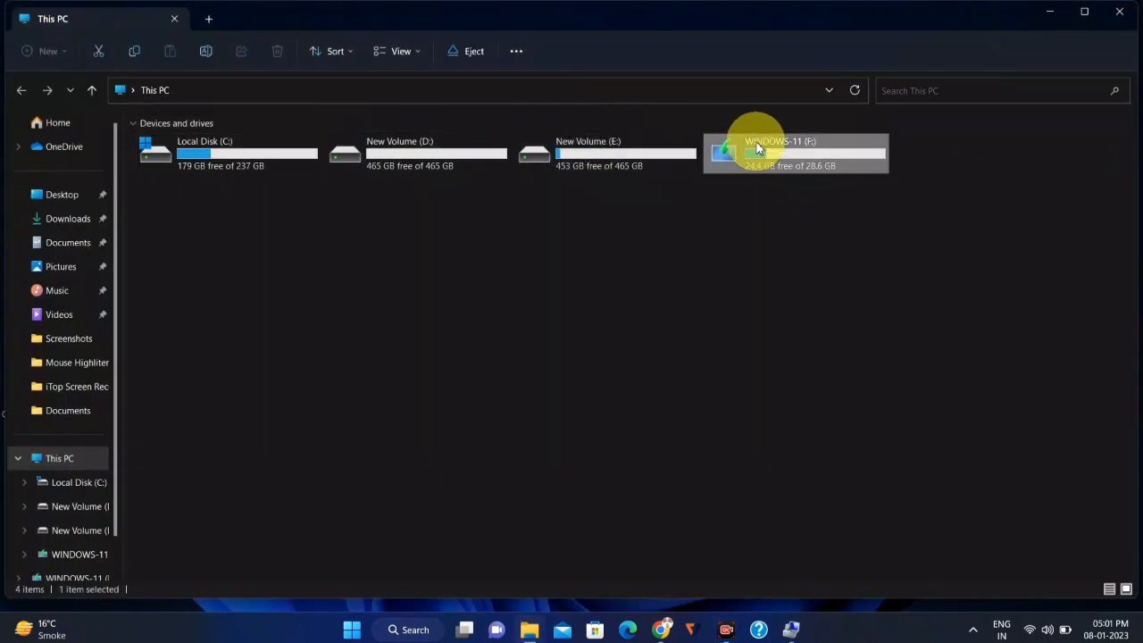